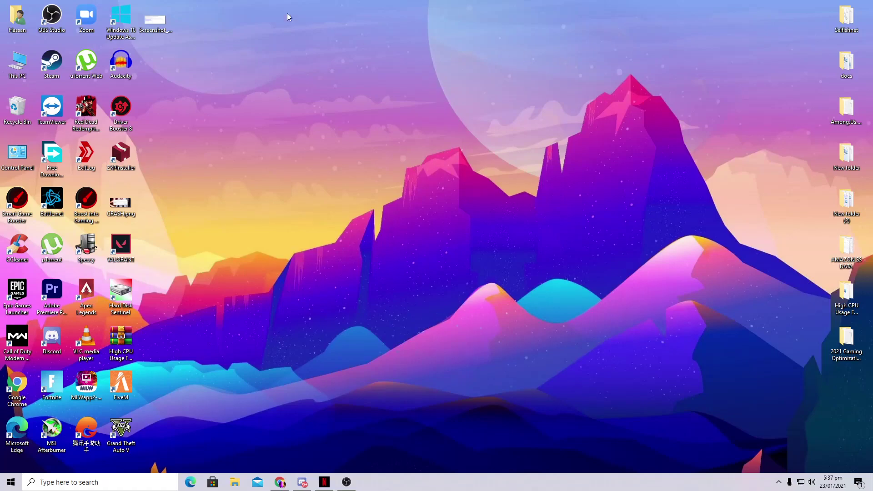
Step: Open Control Panel maximized in Category view and go to System and Security > Power Options
double_click(17, 159)
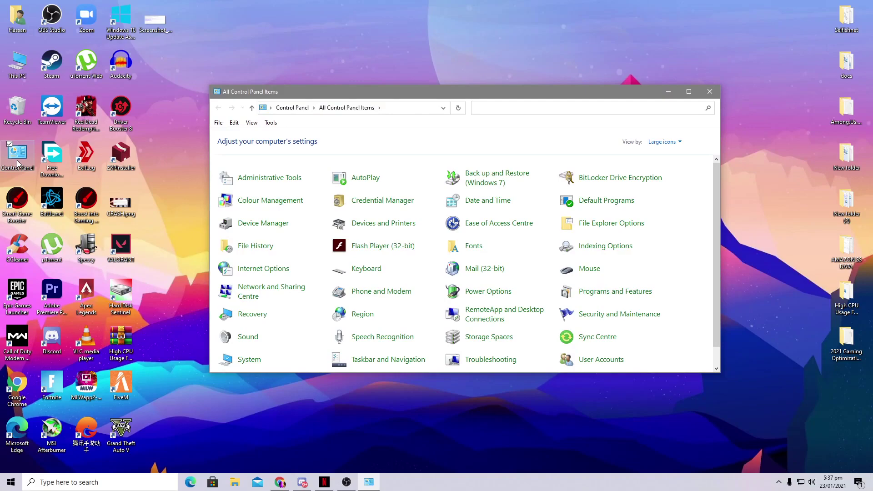
double_click(296, 90)
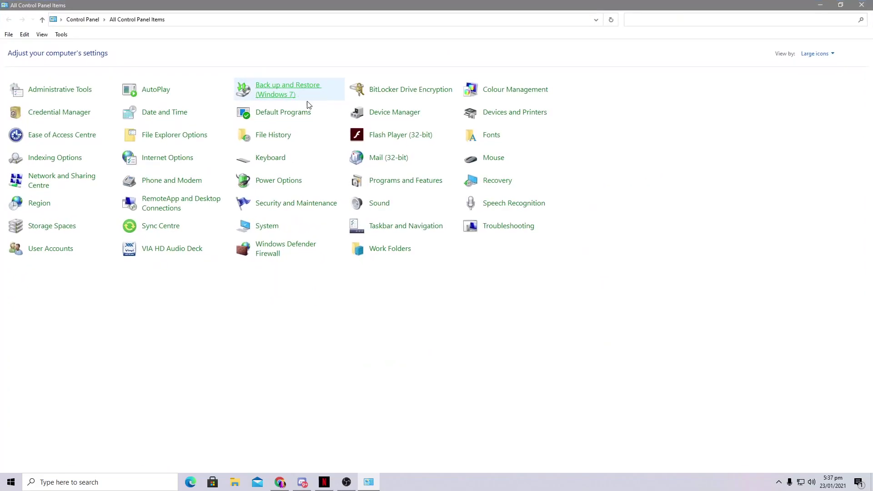
click(818, 54)
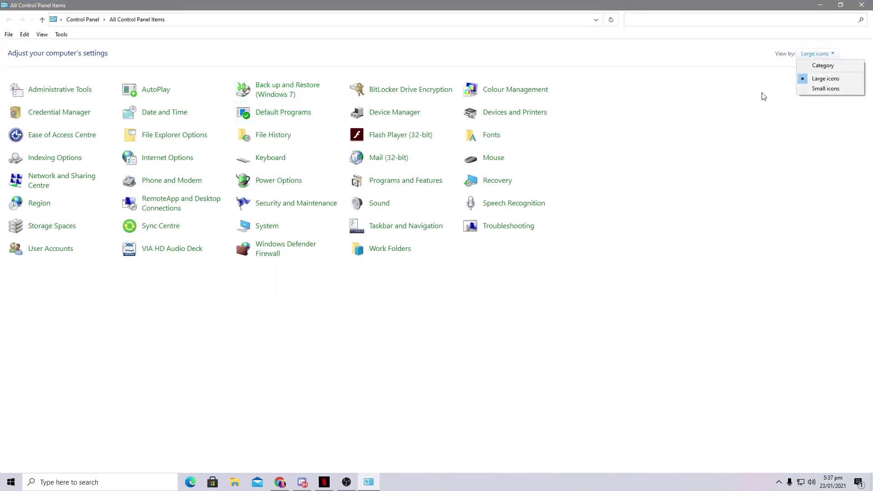
click(823, 65)
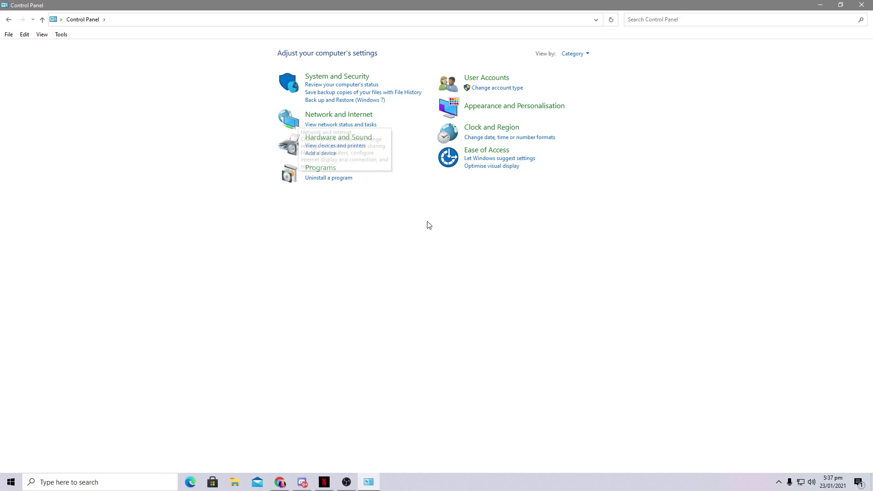
click(324, 78)
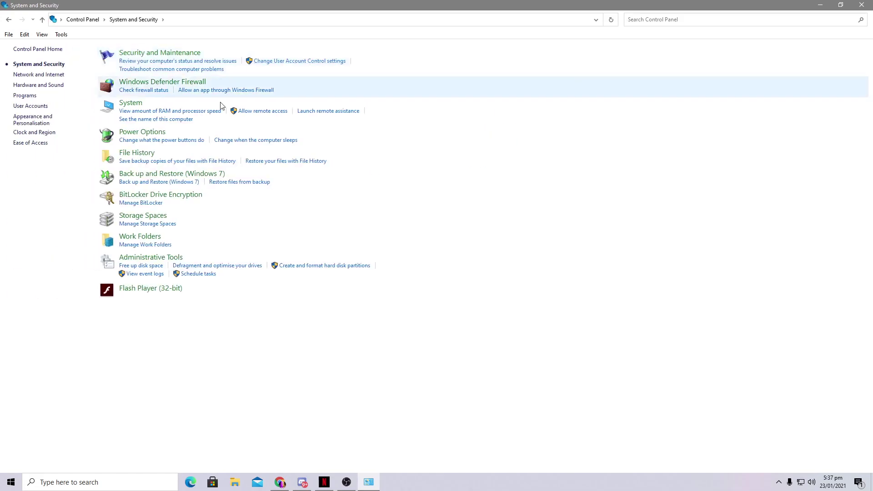
click(131, 132)
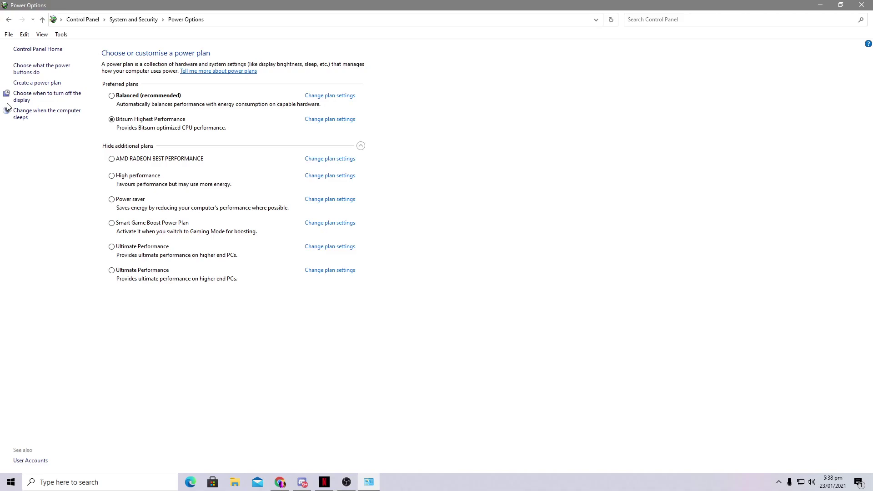
Step: Create a power plan named GAMING with display-off and sleep left at Never
click(35, 84)
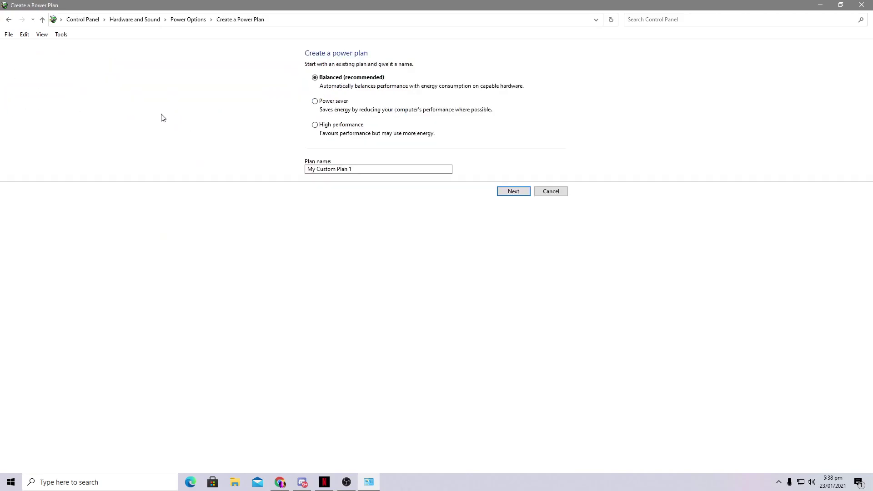
click(367, 168)
drag(361, 169, 302, 176)
text(GAMING)
key(Return)
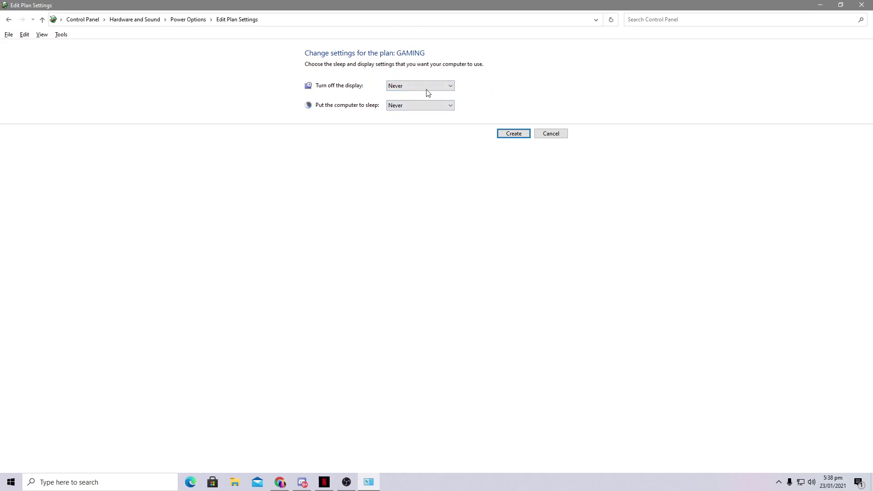
click(514, 133)
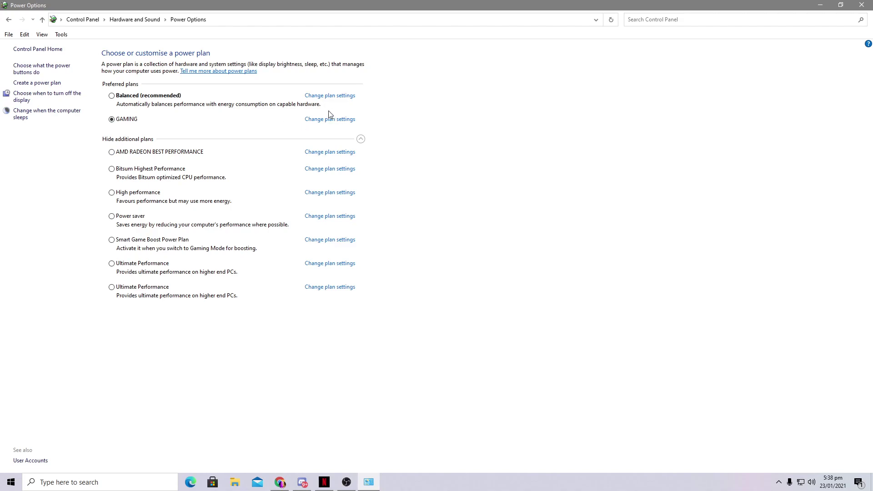
Step: In the GAMING plan's advanced power settings, set hard disk turn-off to 0 (Never)
click(313, 119)
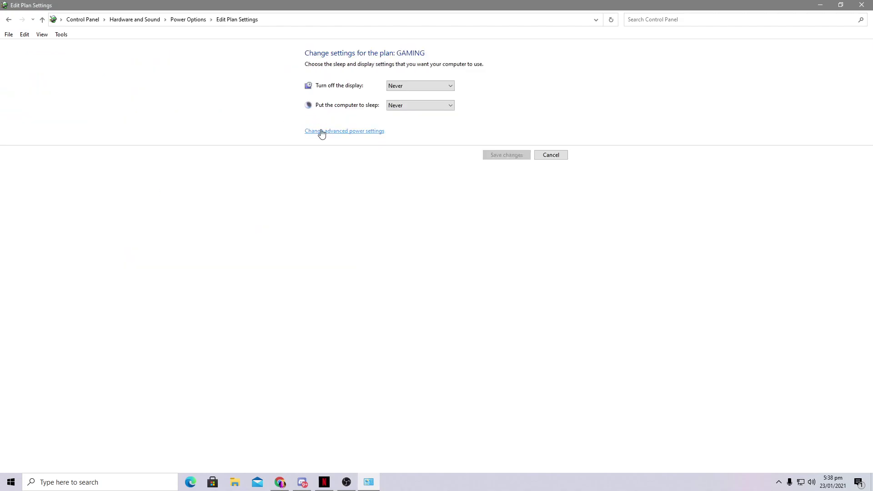
click(340, 132)
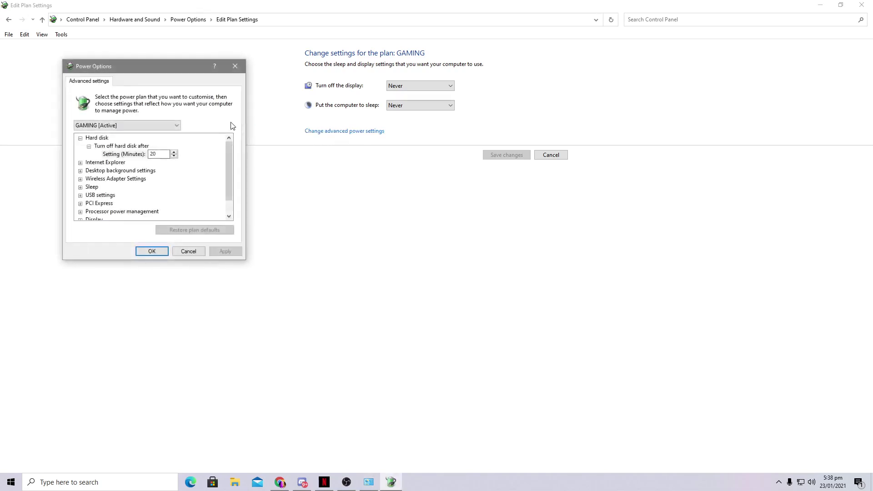
drag(97, 70, 124, 59)
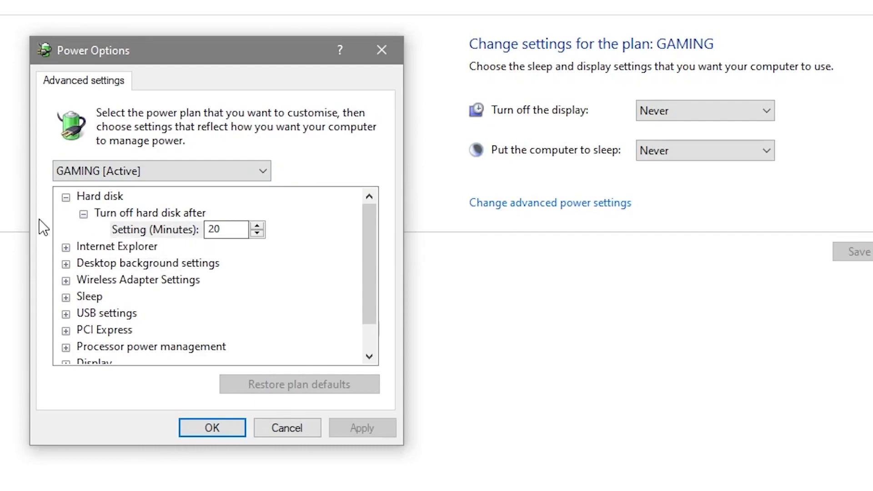
drag(221, 232, 199, 234)
text(0)
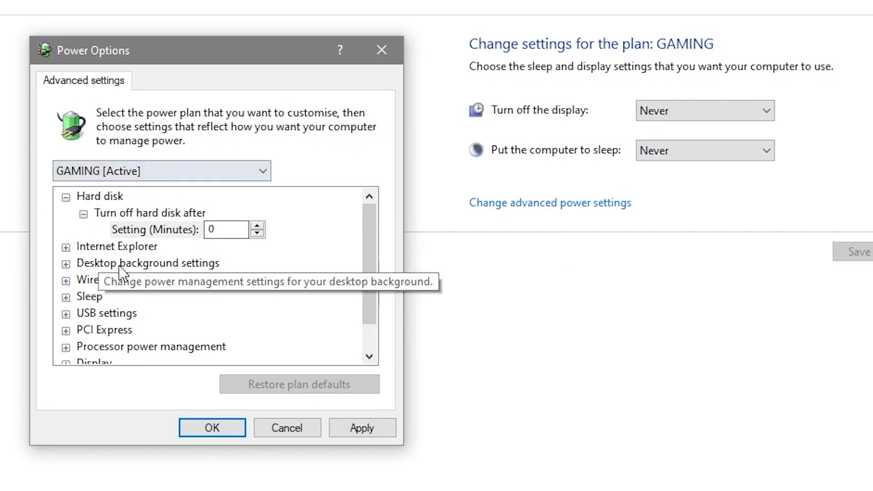
Step: Set the desktop background slide show to Paused
click(66, 263)
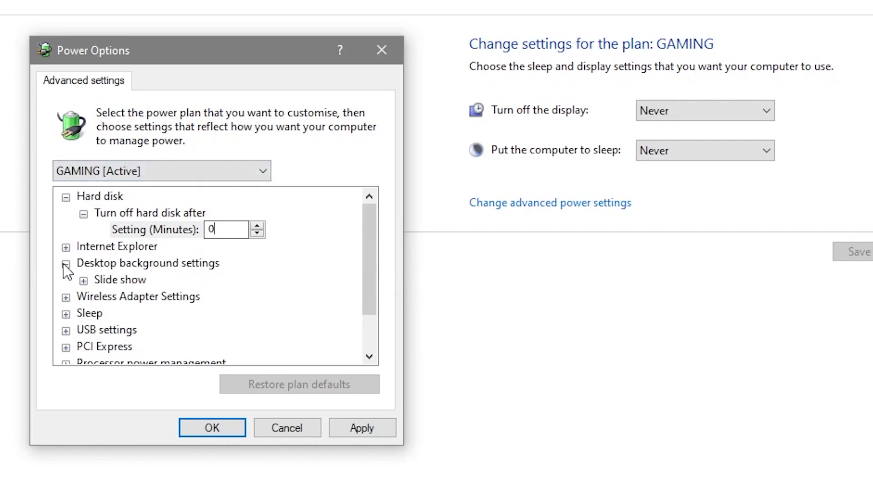
click(84, 280)
click(155, 296)
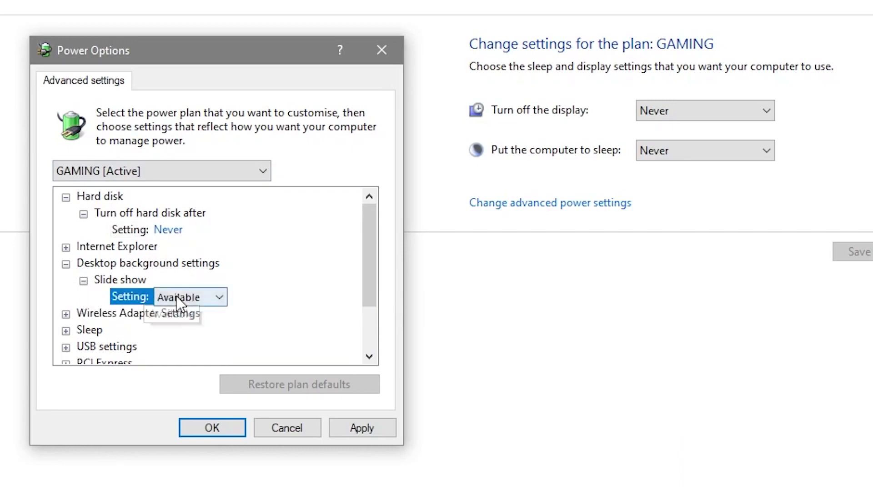
click(214, 297)
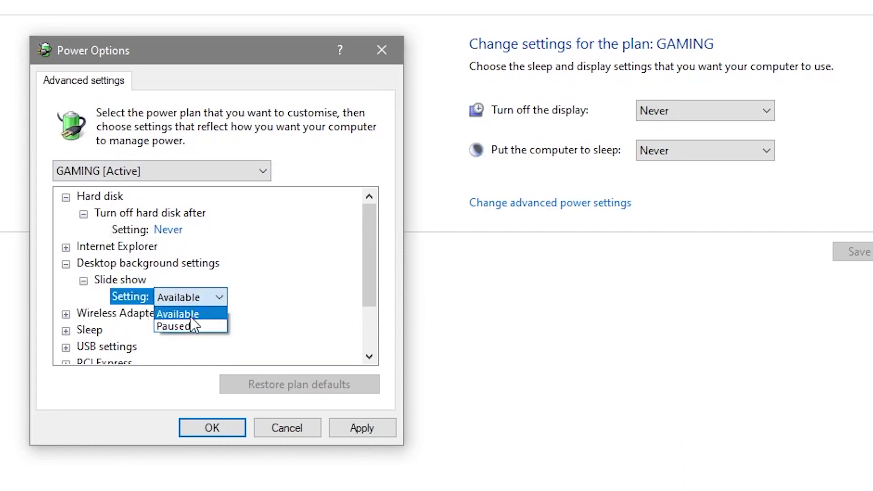
click(163, 326)
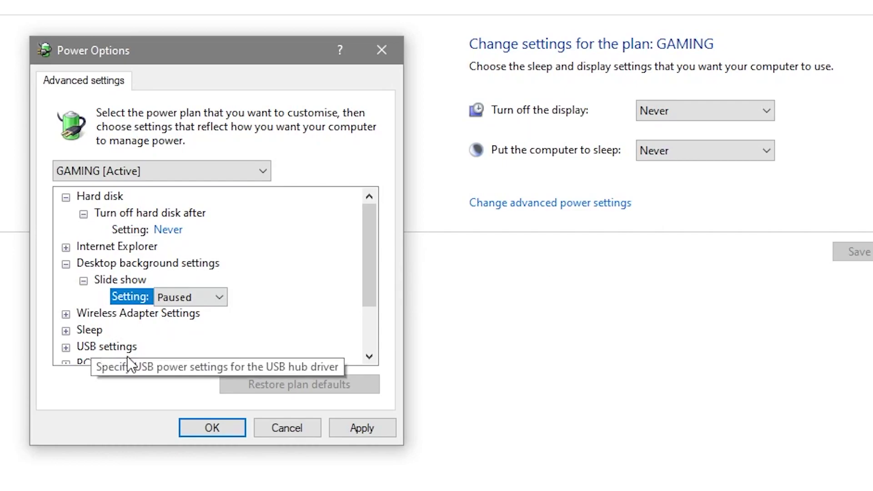
click(66, 264)
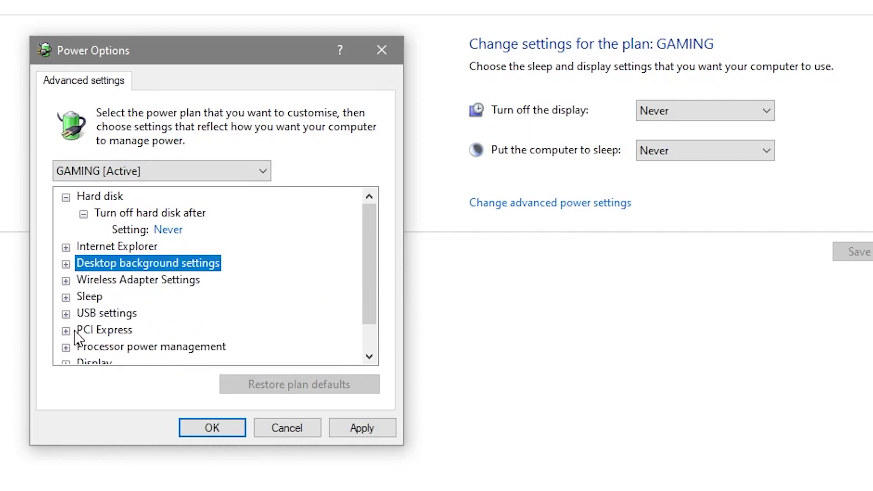
Step: Set the wireless adapter's Power Saving Mode to Maximum Performance
click(66, 281)
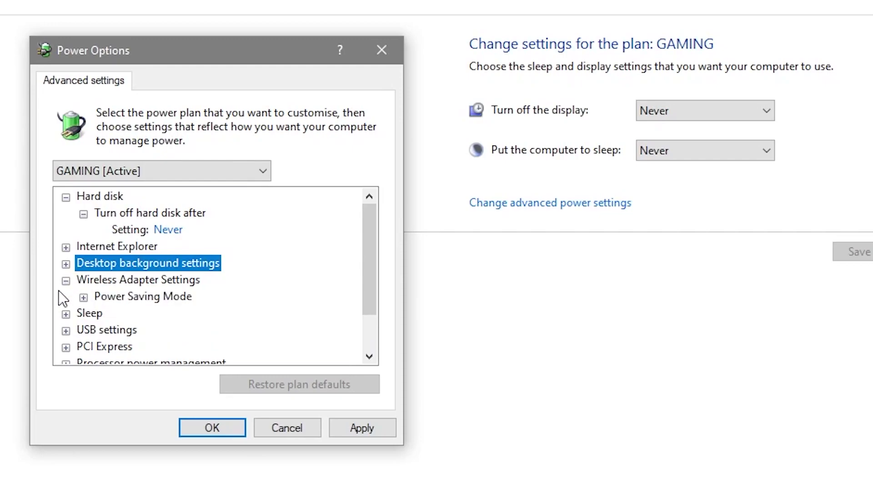
click(83, 298)
click(225, 313)
click(263, 315)
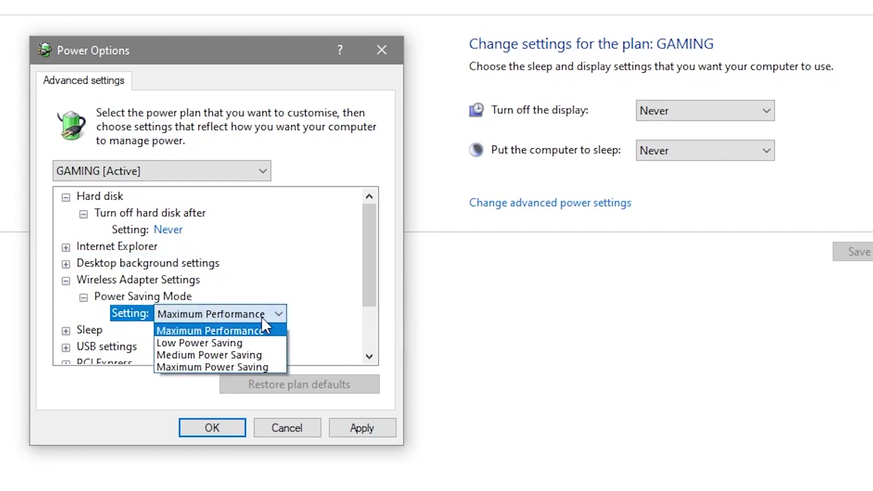
click(212, 329)
Step: Set PCI Express Link State Power Management to Off and expand Processor power management
scroll(139, 296, down, 2)
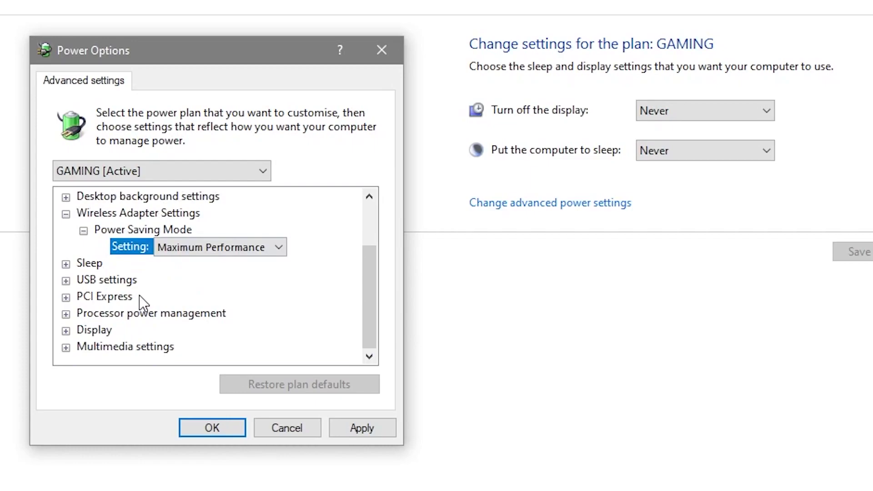
click(67, 296)
click(84, 313)
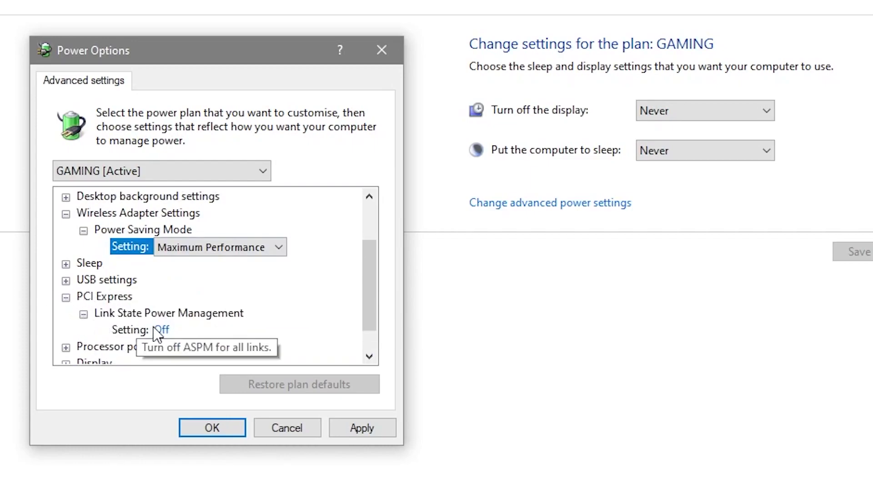
click(160, 330)
scroll(181, 250, down, 1)
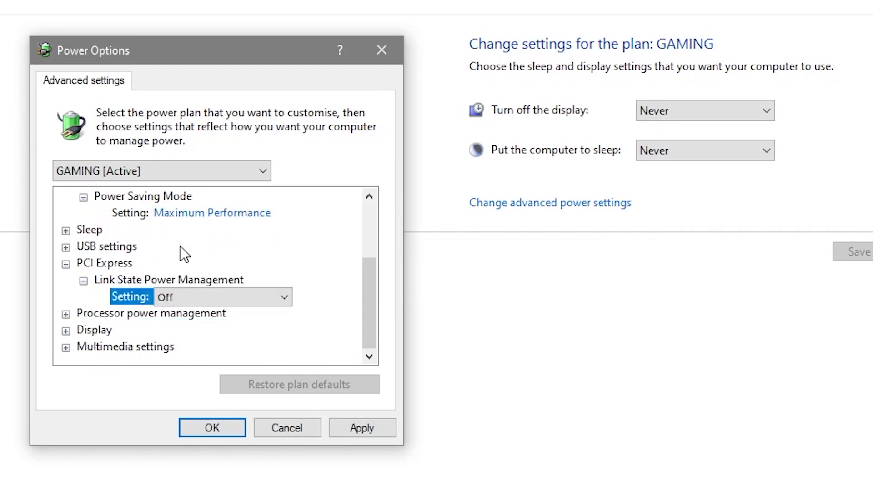
click(250, 296)
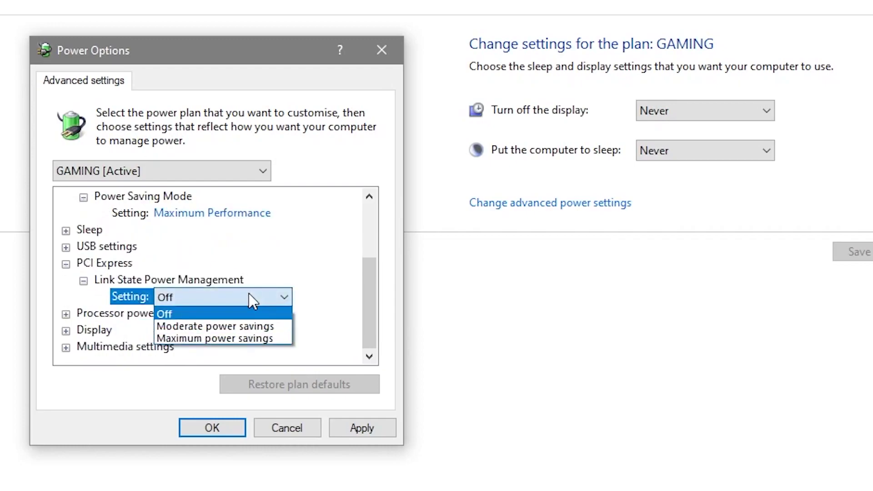
click(211, 313)
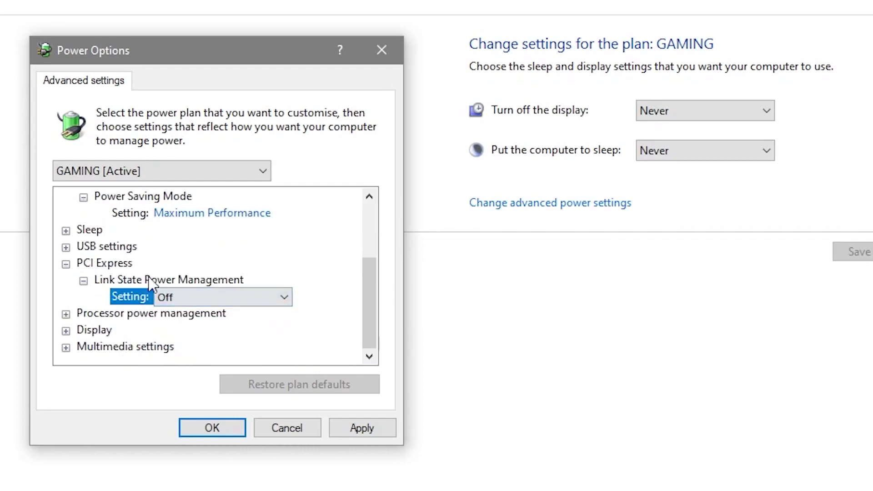
click(64, 316)
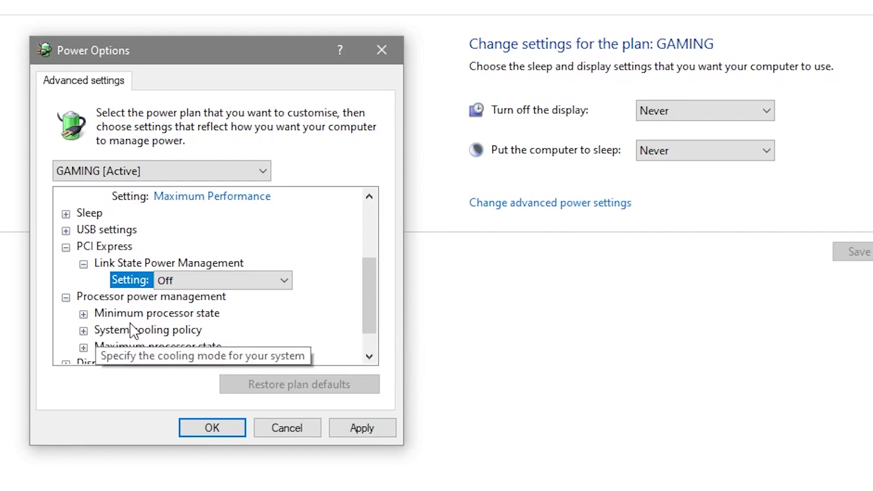
click(83, 313)
Step: Switch link power management to Moderate power savings and review processor, cooling and display settings
key(Down)
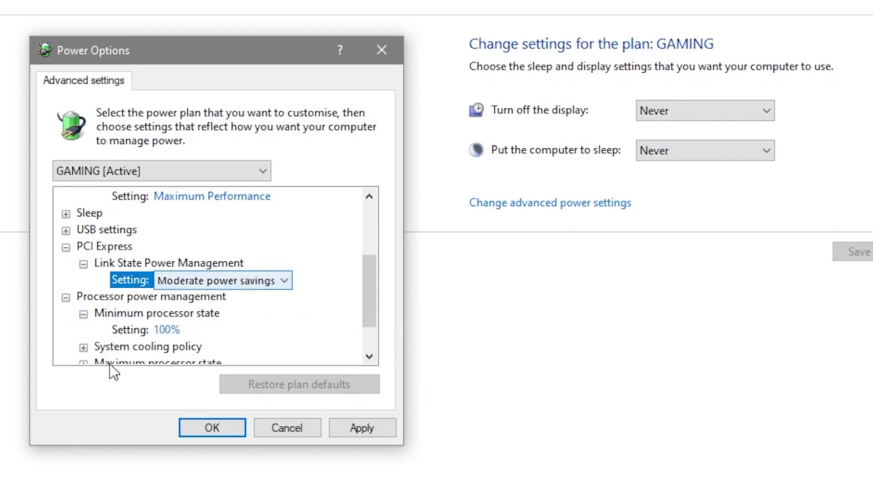
click(84, 347)
scroll(182, 325, down, 1)
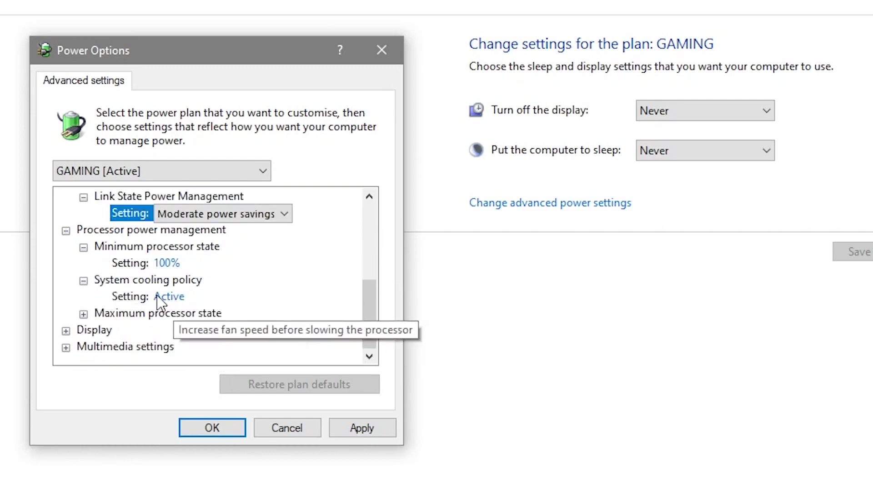
click(84, 315)
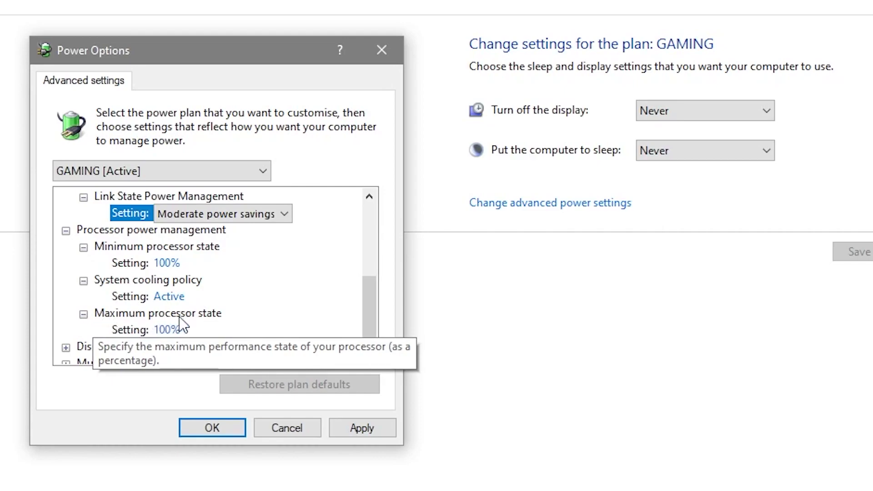
scroll(269, 317, down, 1)
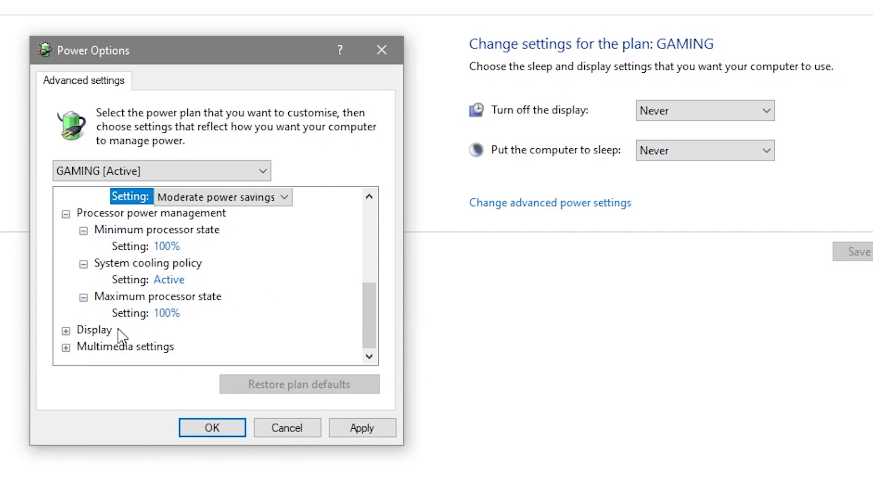
click(66, 331)
scroll(90, 337, down, 1)
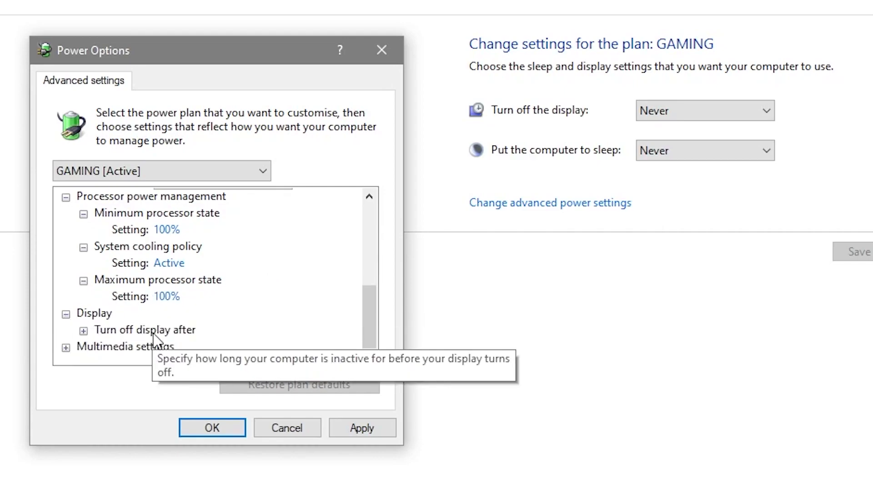
click(84, 331)
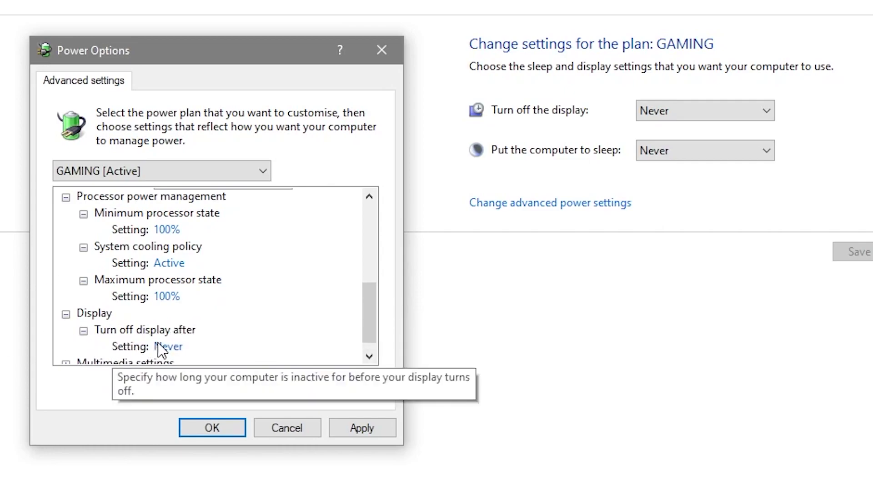
scroll(157, 345, down, 1)
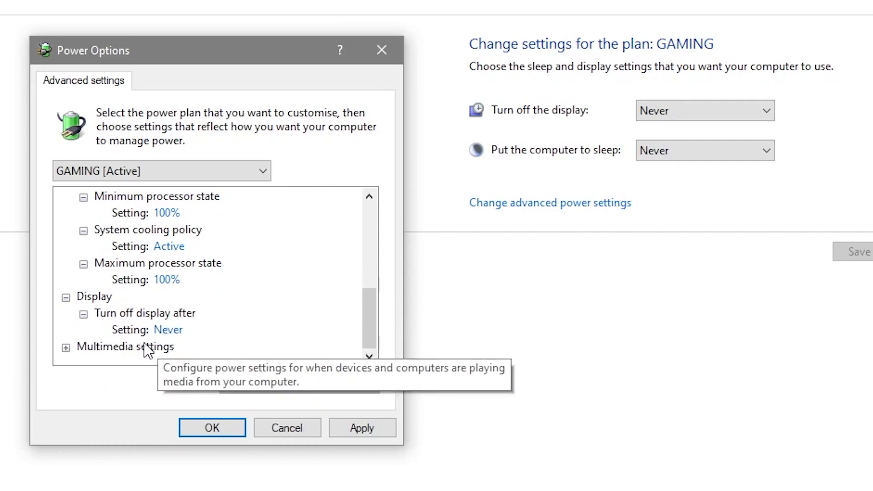
Step: Expand the Multimedia settings, apply and save the changes, and close the plan window
click(66, 349)
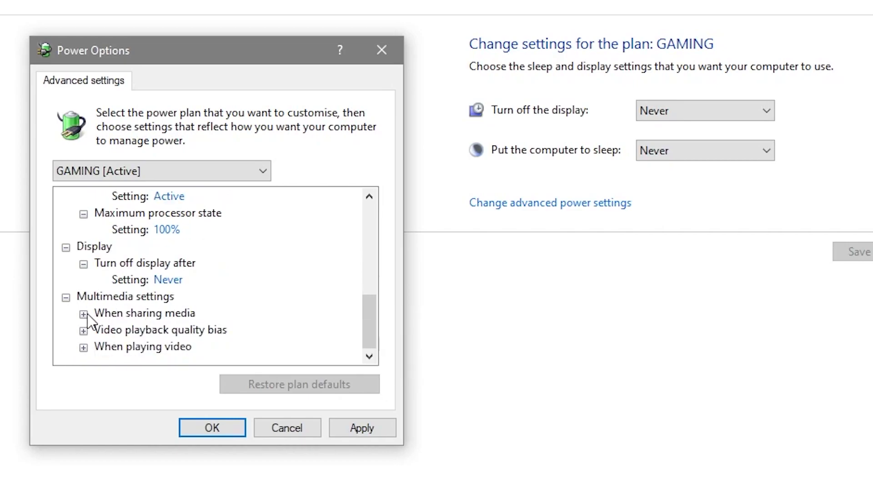
click(83, 314)
click(83, 347)
click(83, 360)
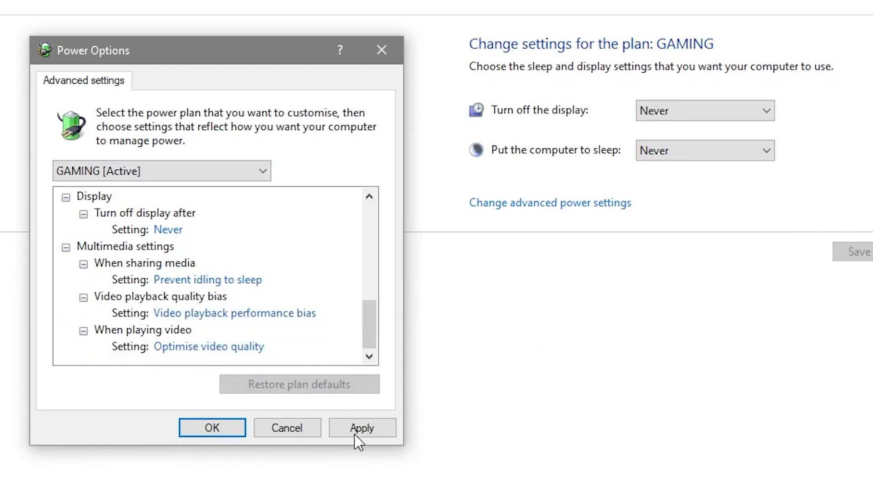
click(331, 419)
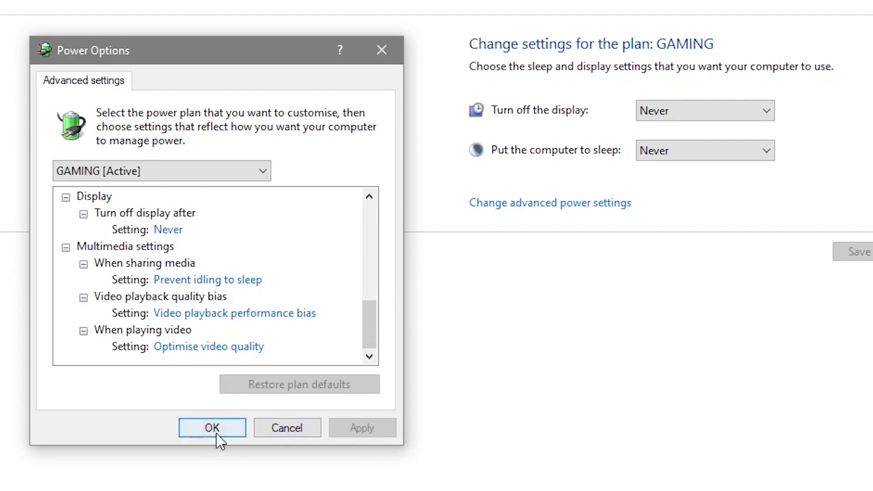
click(217, 429)
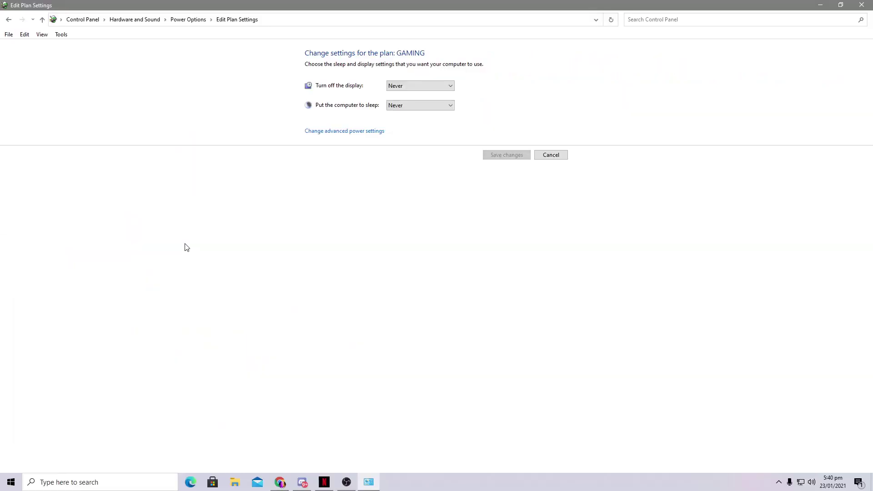
key(alt+F4)
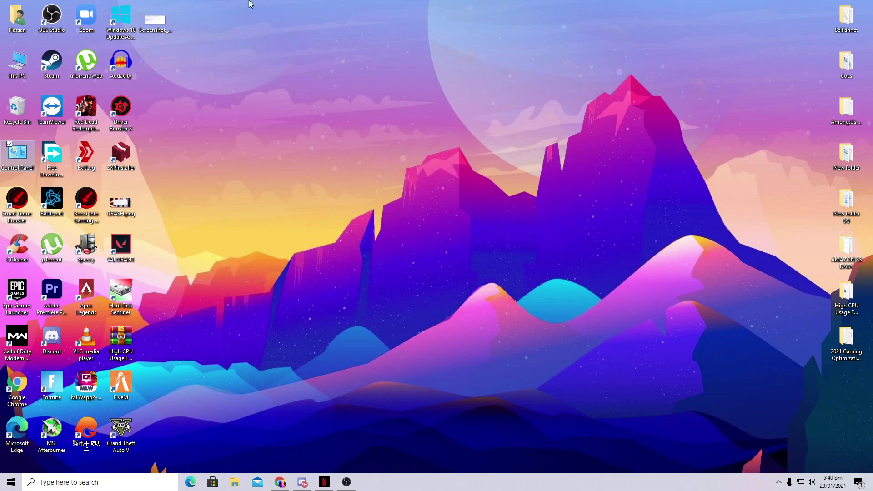
Step: Open This PC's Properties and then Advanced system settings
right_click(9, 66)
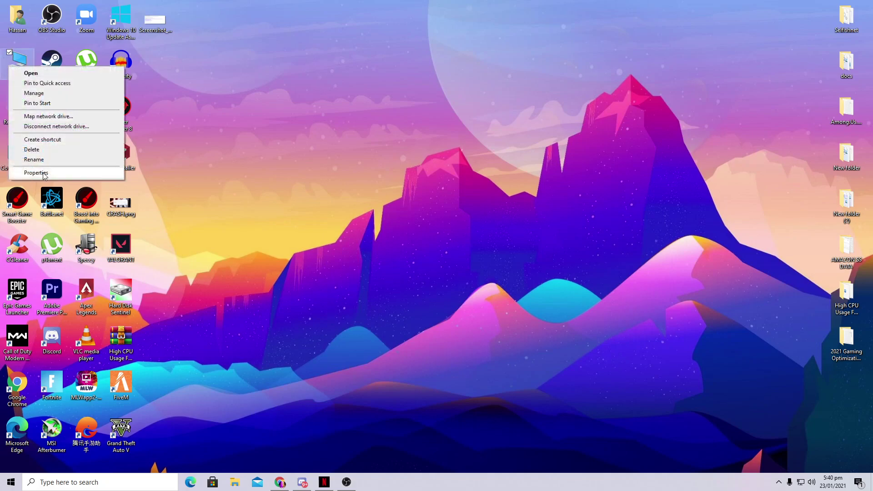
click(44, 174)
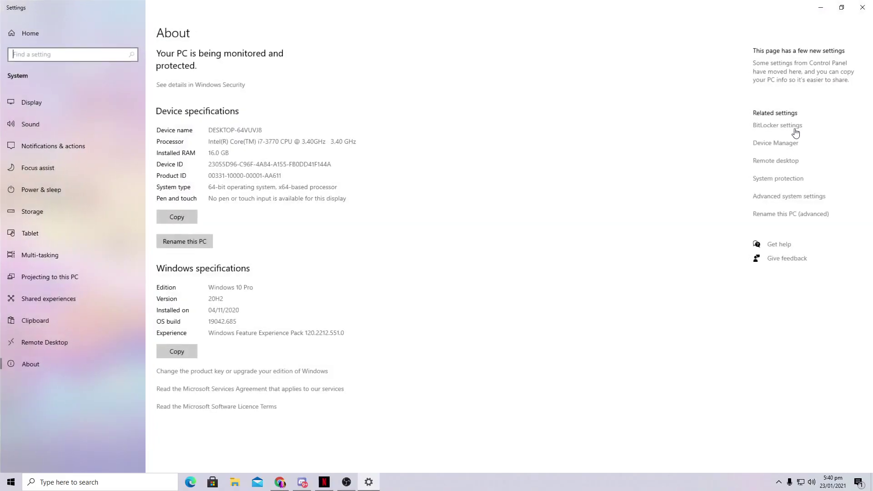
click(784, 198)
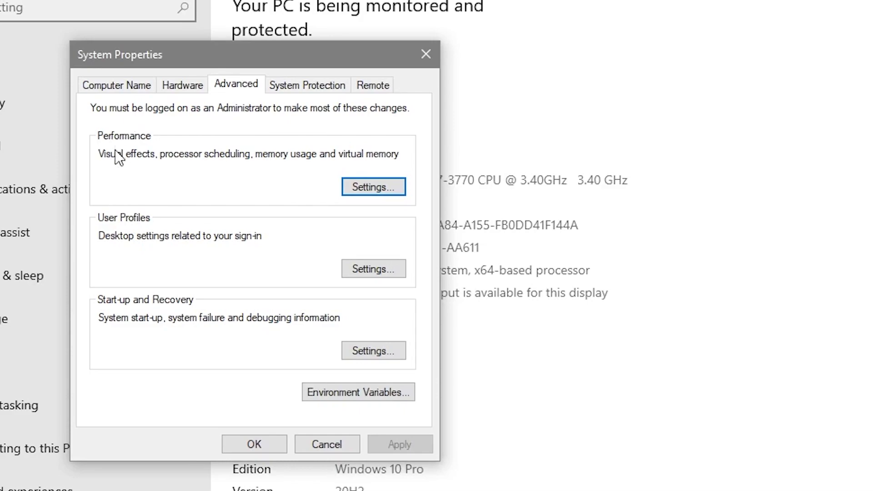
Step: Apply best-performance visual effects, keeping only thumbnails, pointer shadows and smooth screen fonts
click(364, 188)
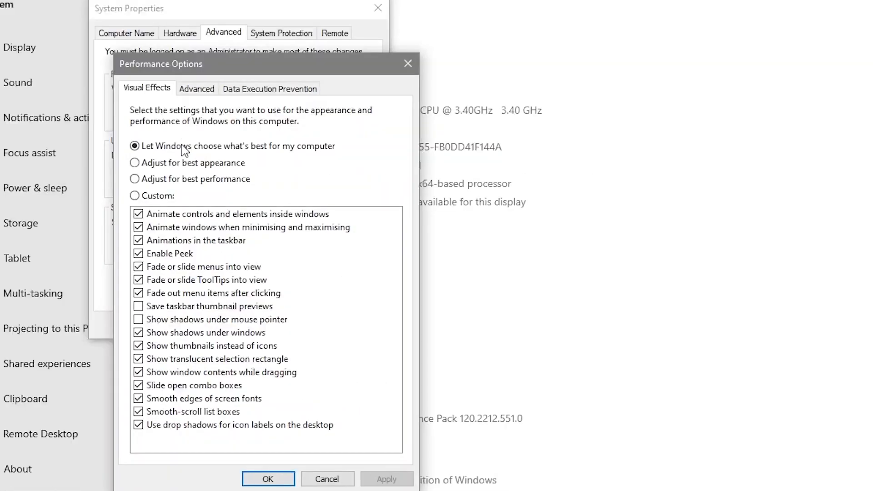
click(149, 200)
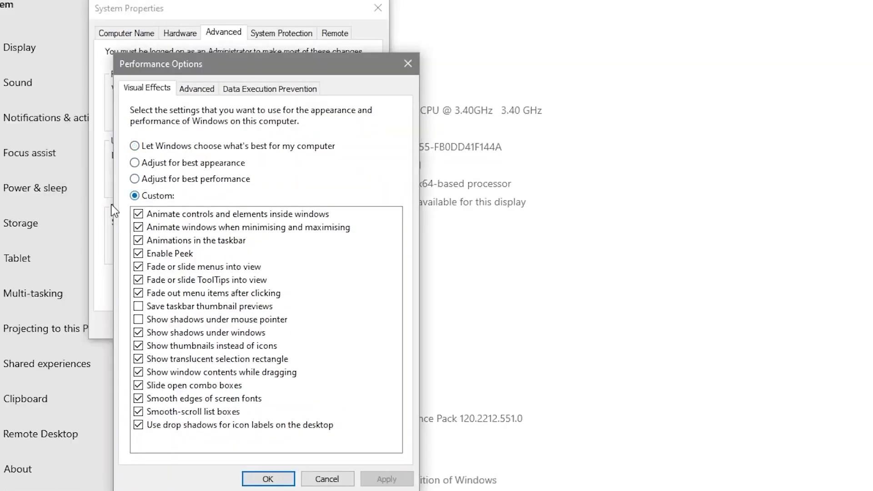
click(149, 181)
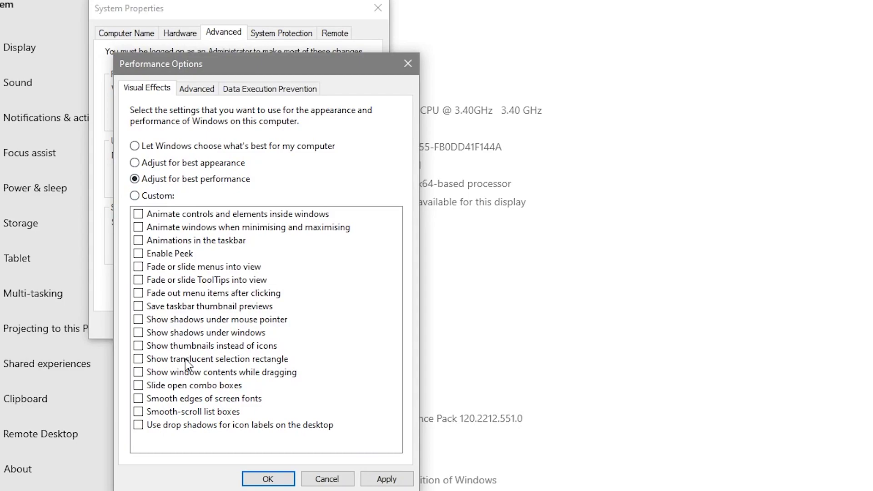
click(148, 349)
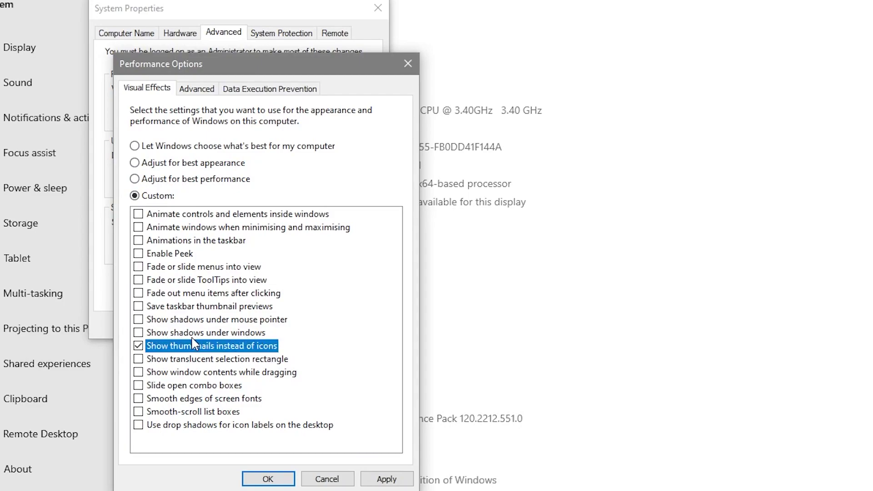
click(153, 320)
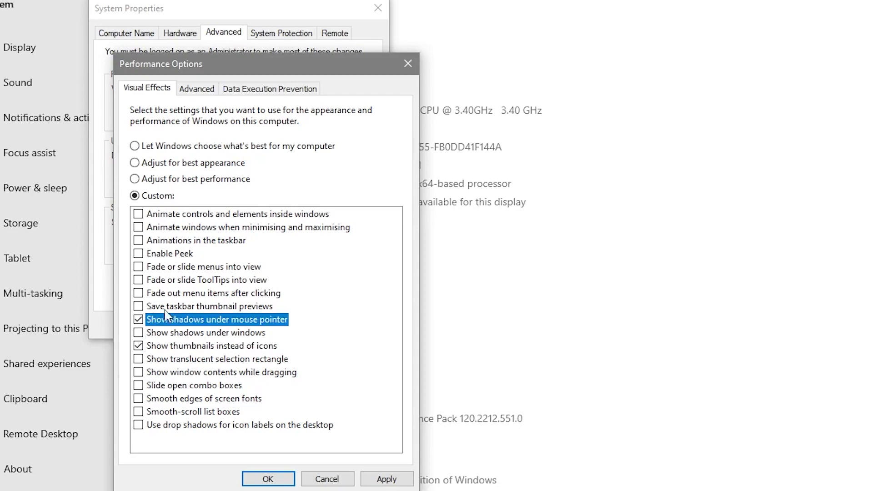
click(162, 400)
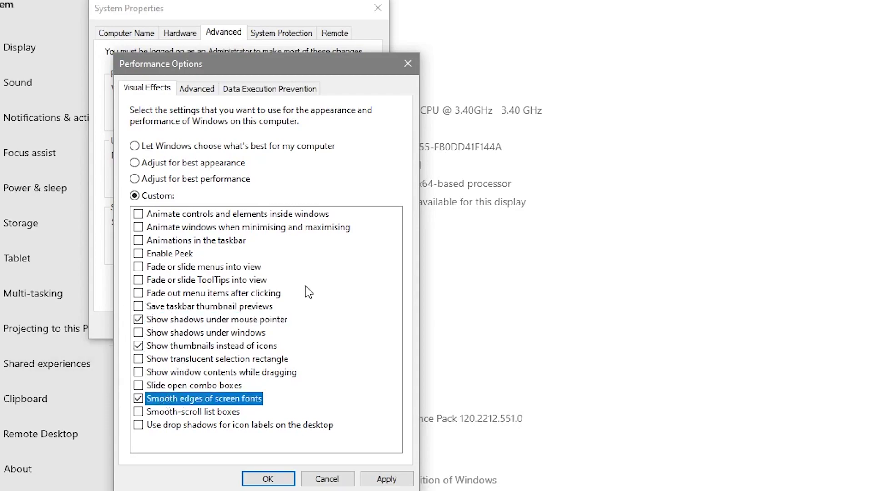
click(386, 479)
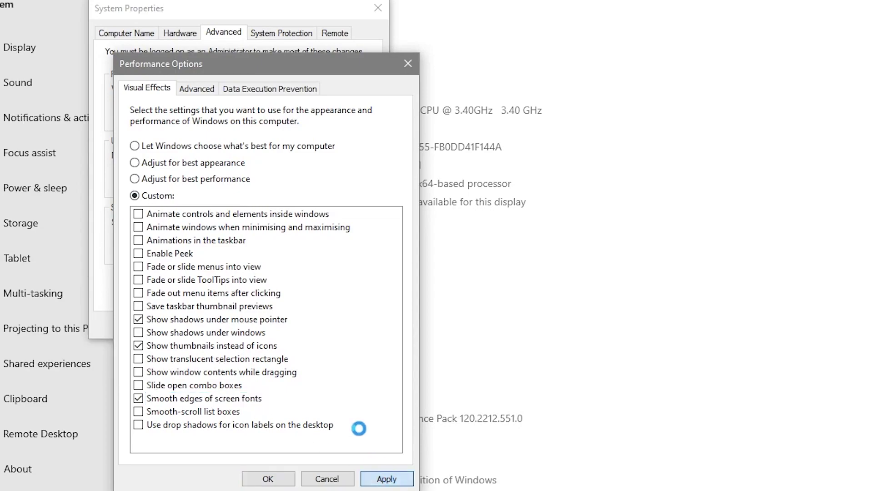
click(196, 88)
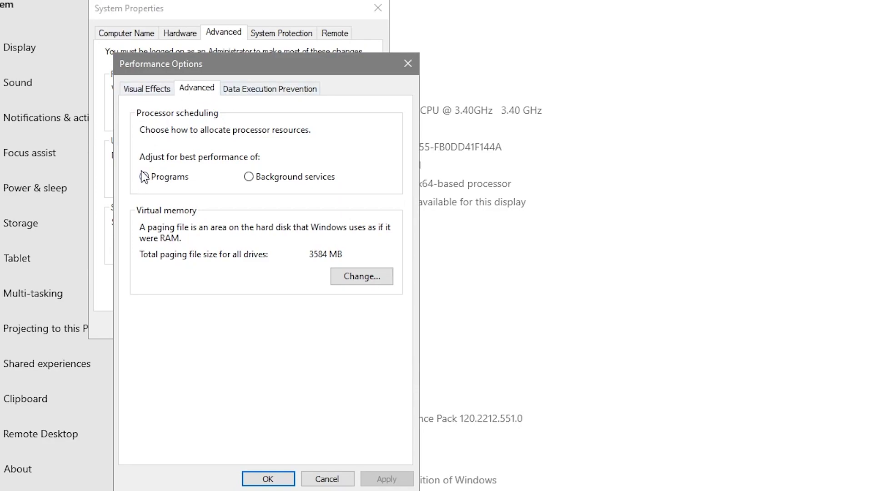
Step: Turn off automatic paging file management and set drive C: to No paging file
click(366, 280)
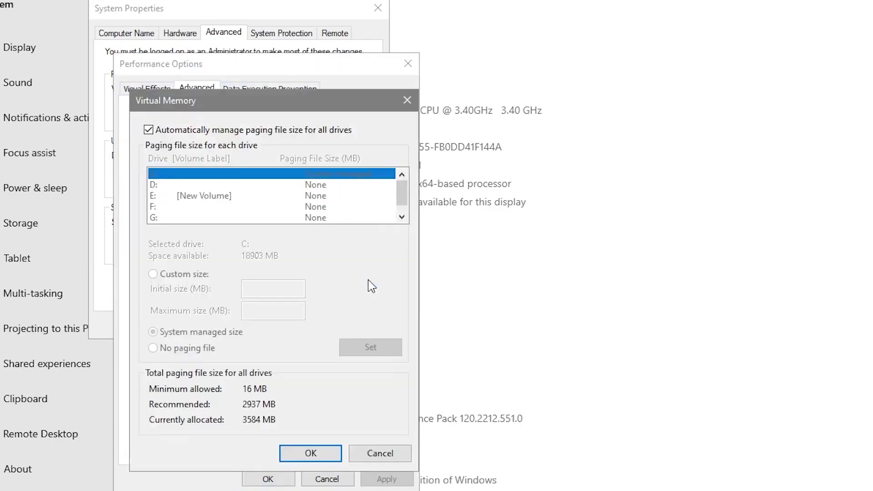
click(149, 130)
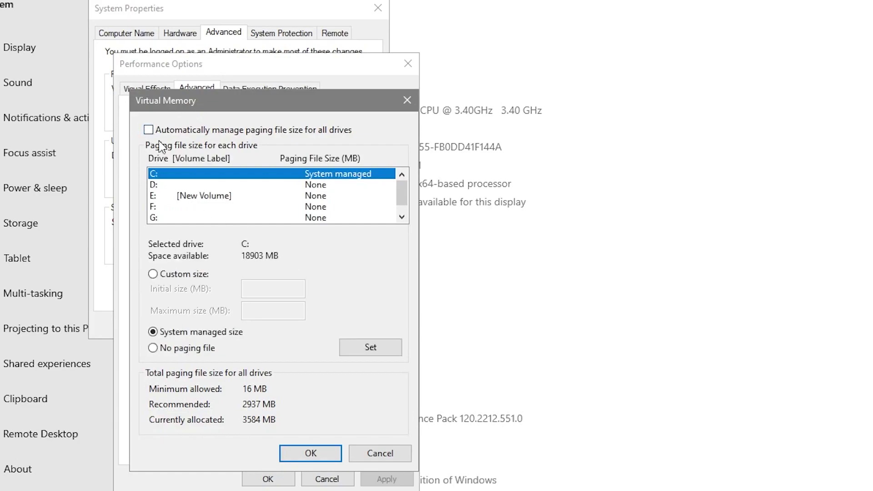
click(166, 349)
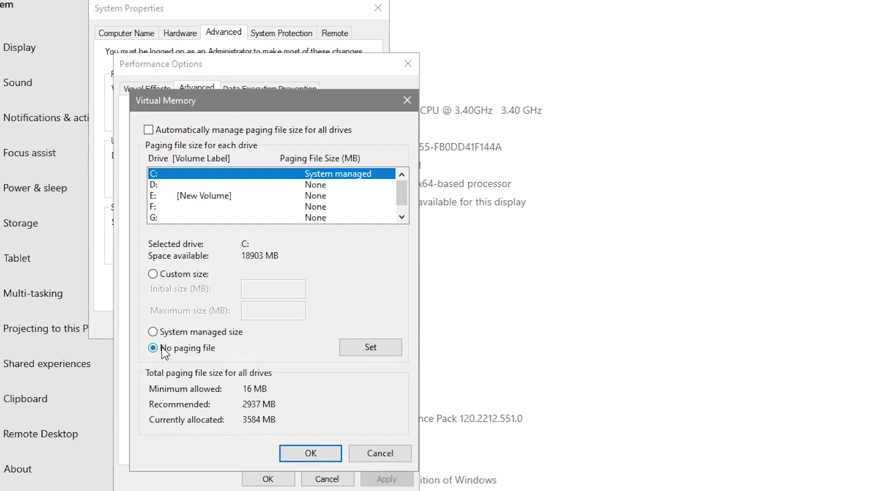
click(314, 453)
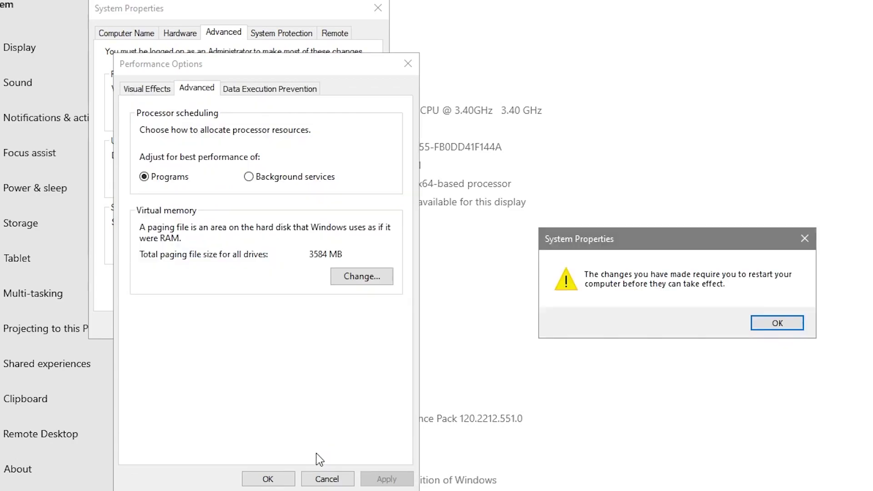
Step: Confirm all dialogs, choose Restart Later, and close Settings
click(768, 326)
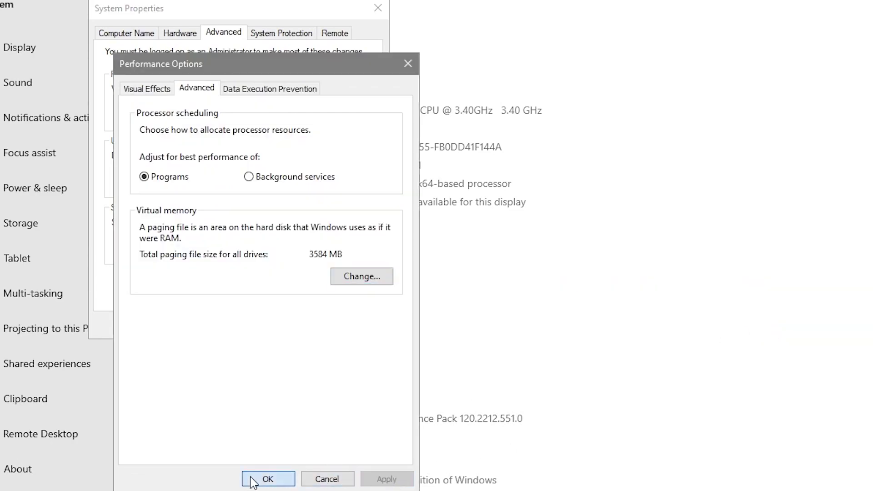
click(267, 478)
click(238, 323)
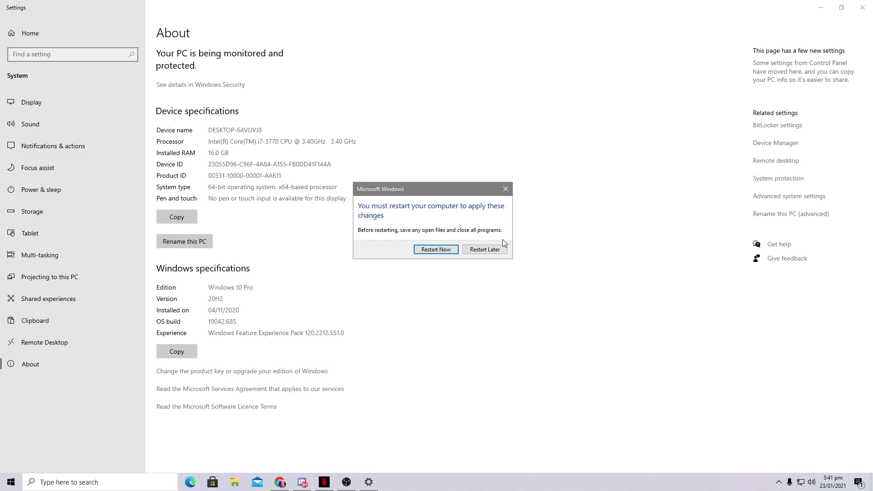
click(486, 247)
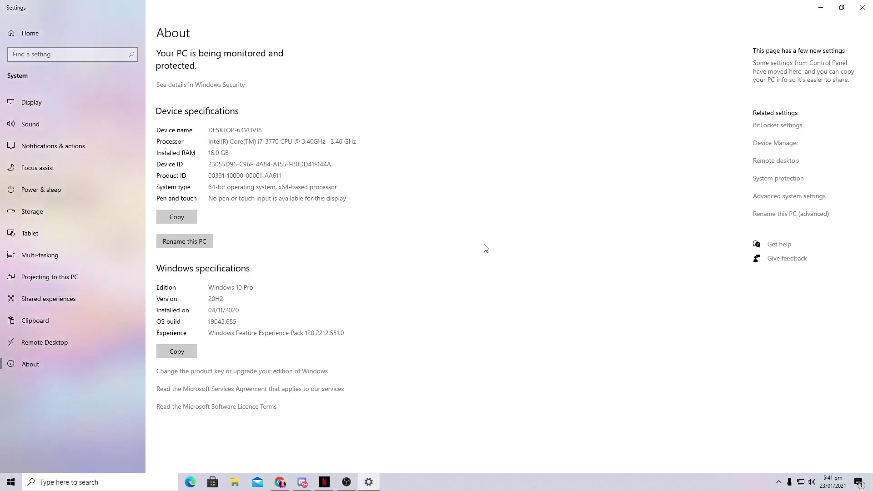
click(860, 6)
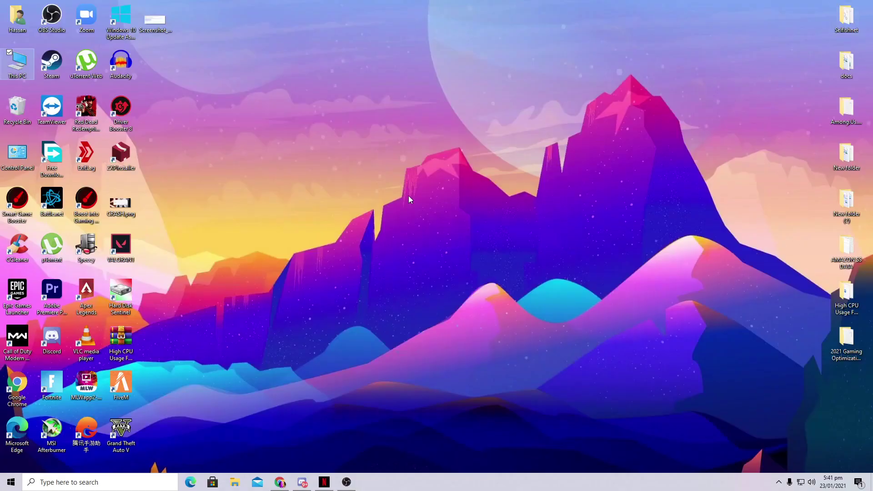
Step: Move the 2021 Gaming Optimization Pack folder mid-desktop, open it, and read Readme.txt in Notepad
drag(846, 341, 350, 209)
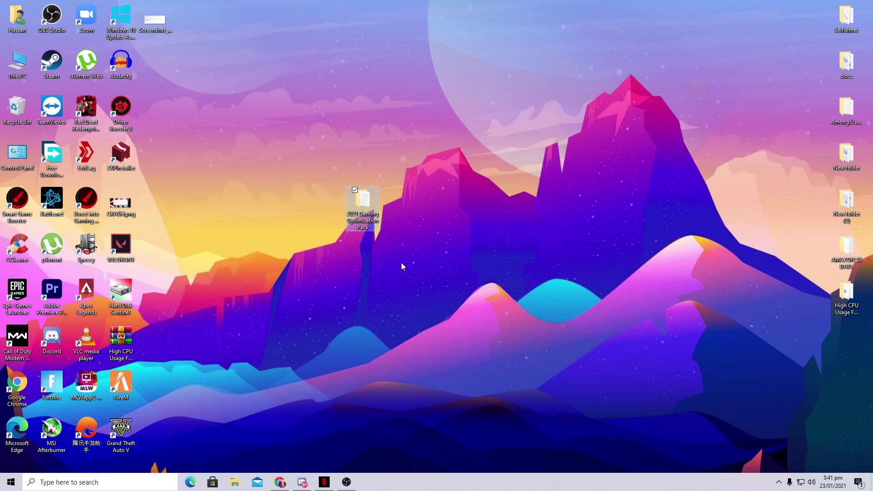
double_click(359, 200)
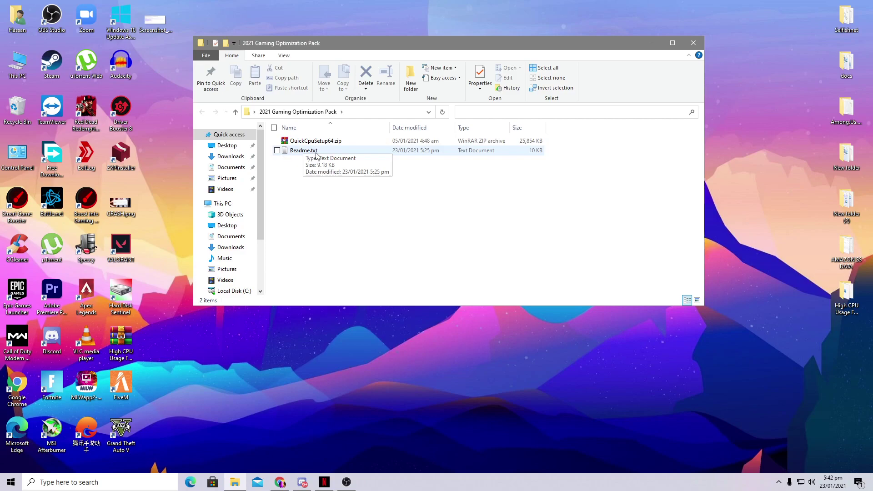
double_click(317, 154)
scroll(353, 179, down, 1)
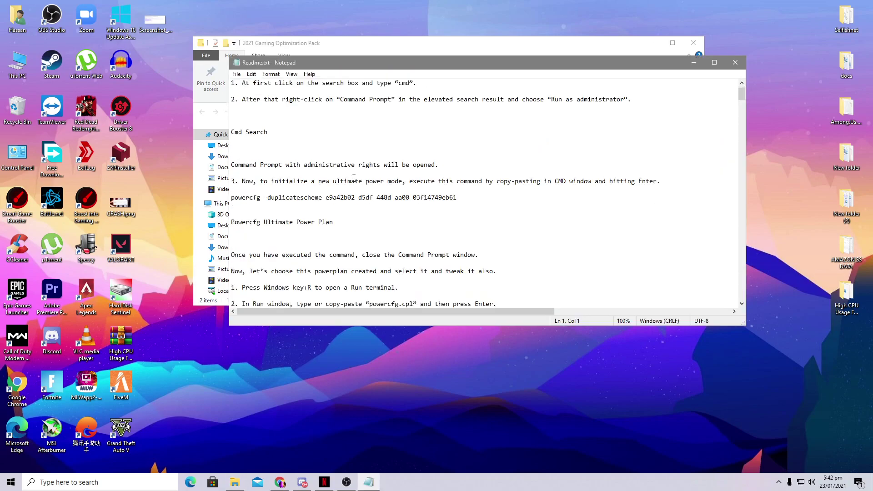
double_click(298, 62)
scroll(102, 204, down, 3)
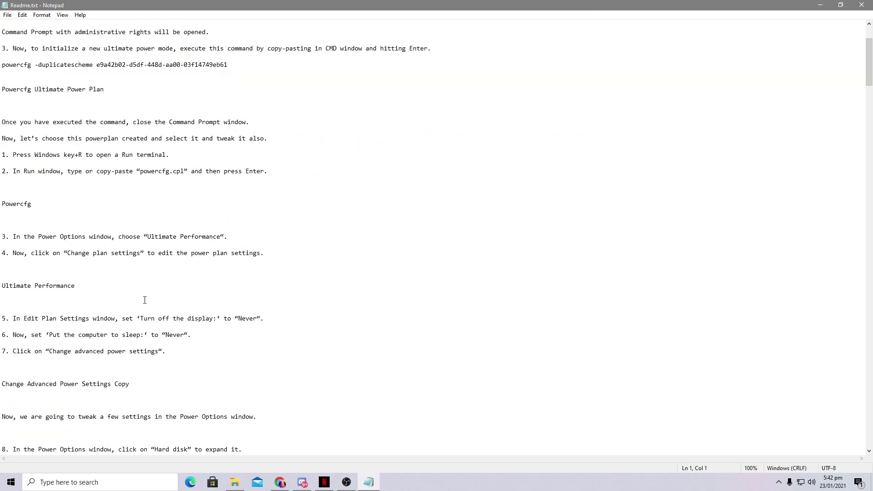
scroll(107, 248, down, 8)
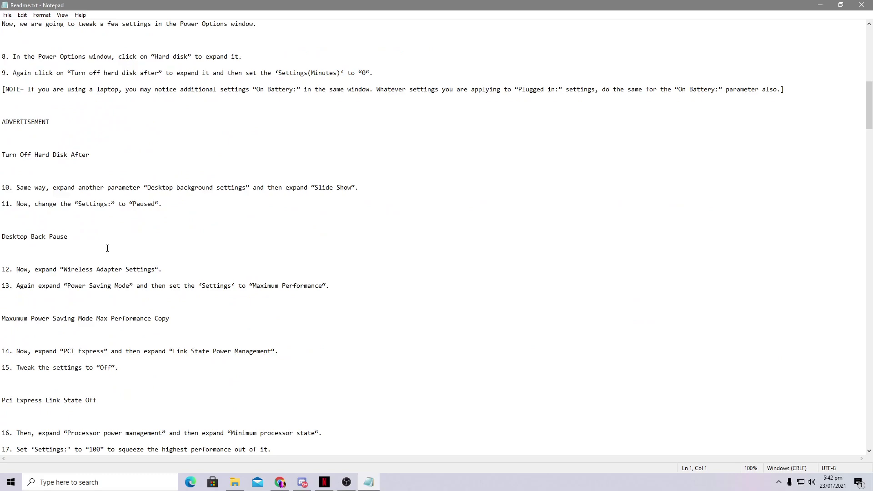
click(861, 5)
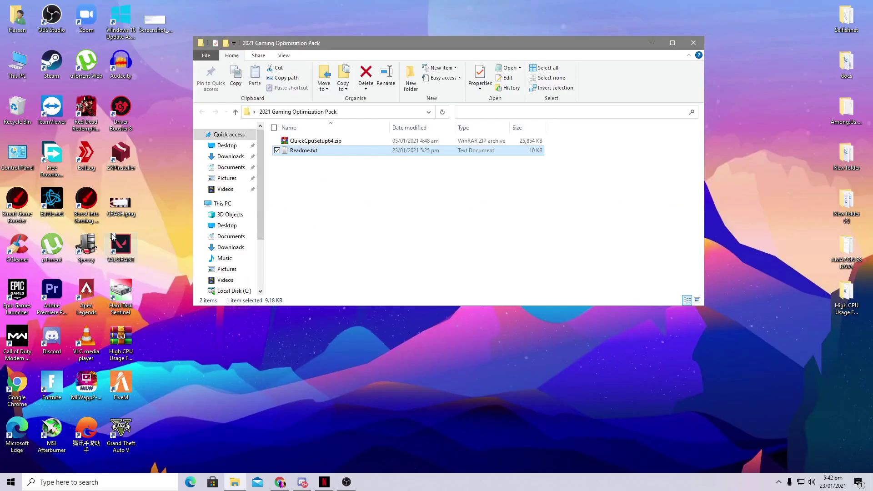
Step: Extract QuickCpuSetup64.zip into the current folder
click(345, 218)
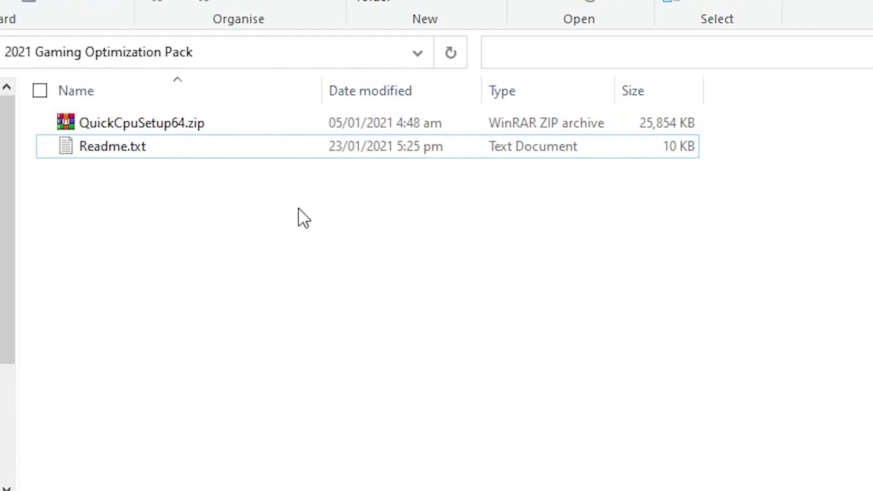
right_click(161, 129)
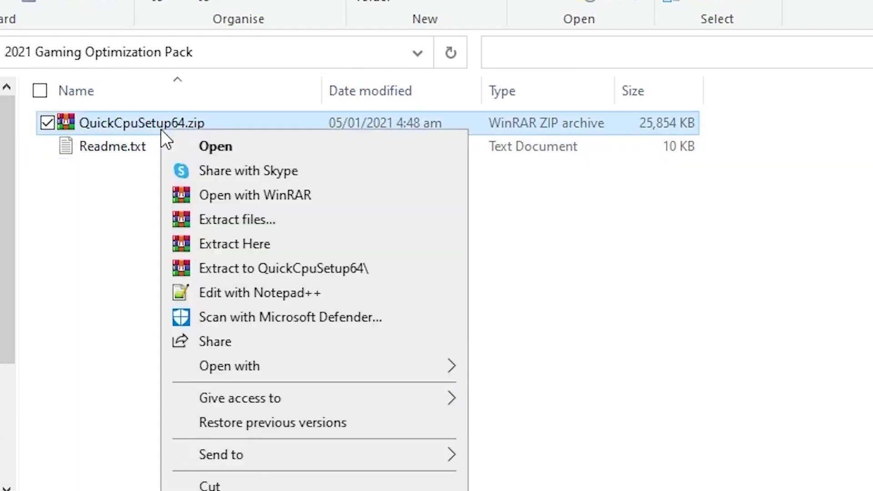
click(278, 245)
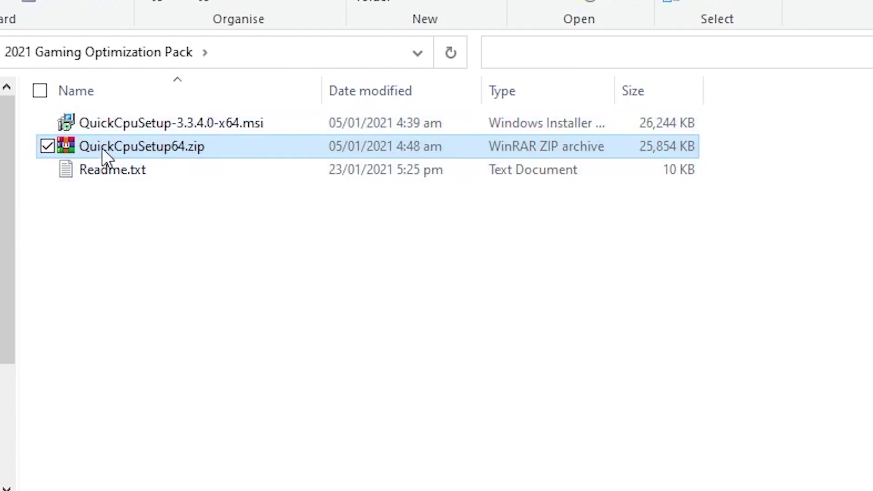
Step: Run QuickCpuSetup-3.3.4.0-x64.msi, accept the license, and install to the default folder
double_click(125, 122)
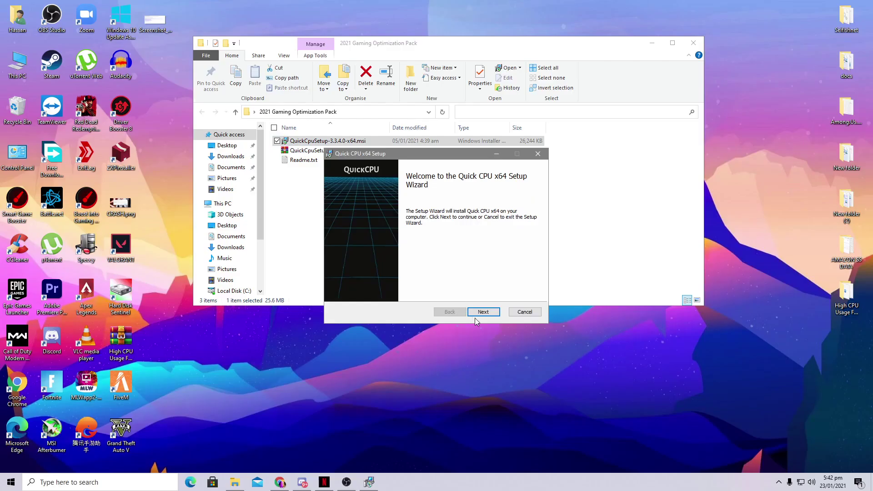
click(492, 313)
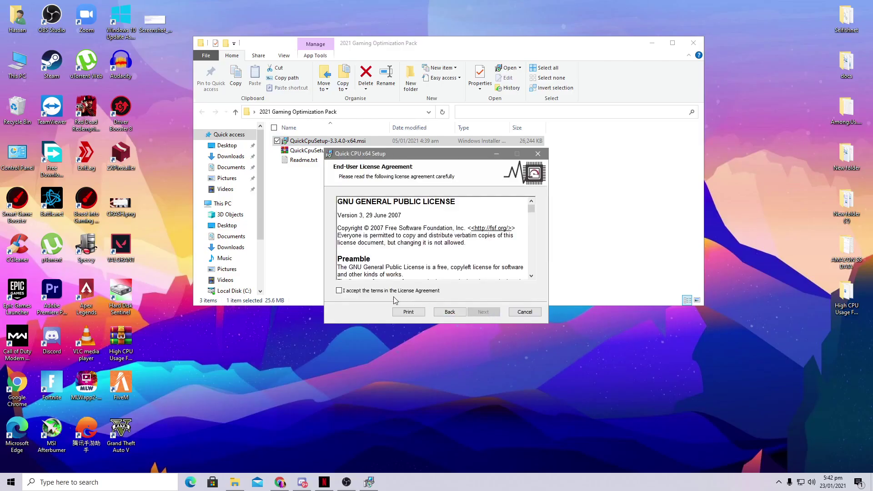
click(377, 291)
click(482, 313)
click(482, 313)
click(476, 312)
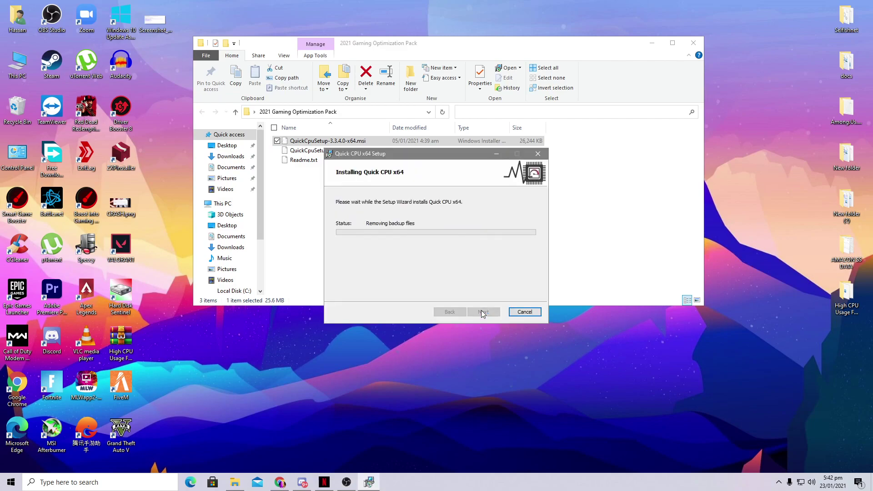
drag(426, 155, 282, 118)
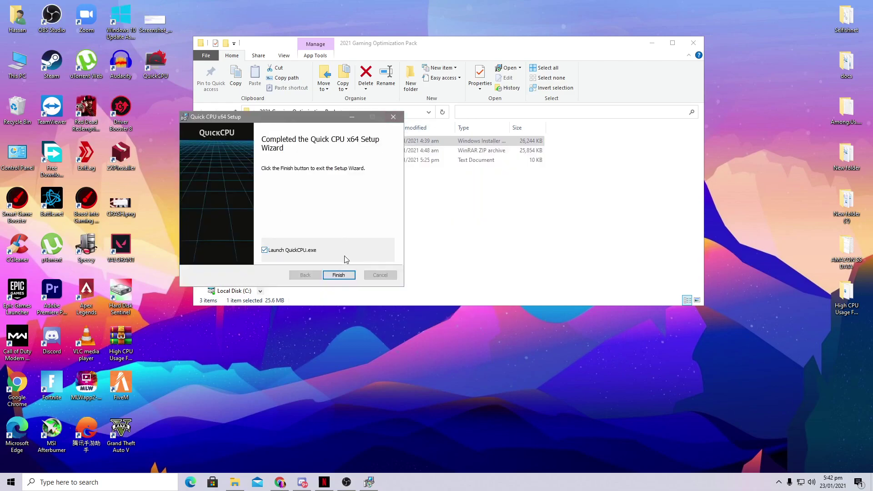
Step: Launch Quick CPU and apply the GAMING plan with core parking, frequency scaling and turbo boost at 100%
click(342, 277)
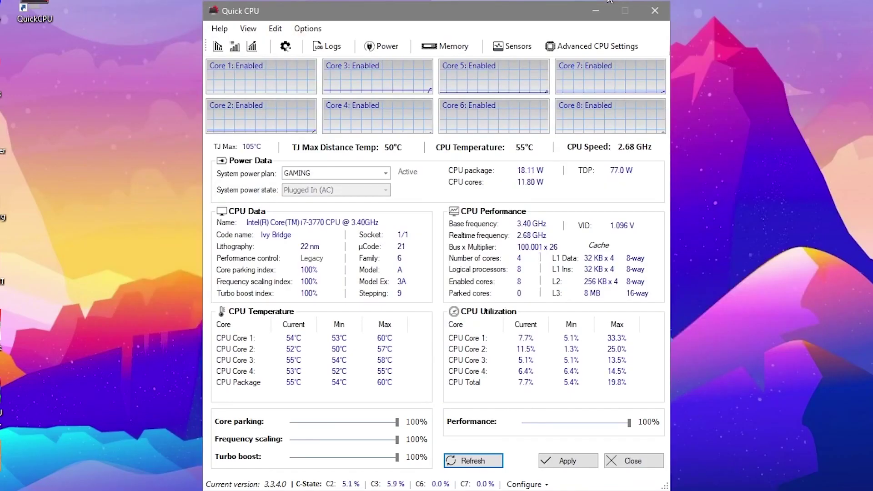
drag(318, 17, 406, 0)
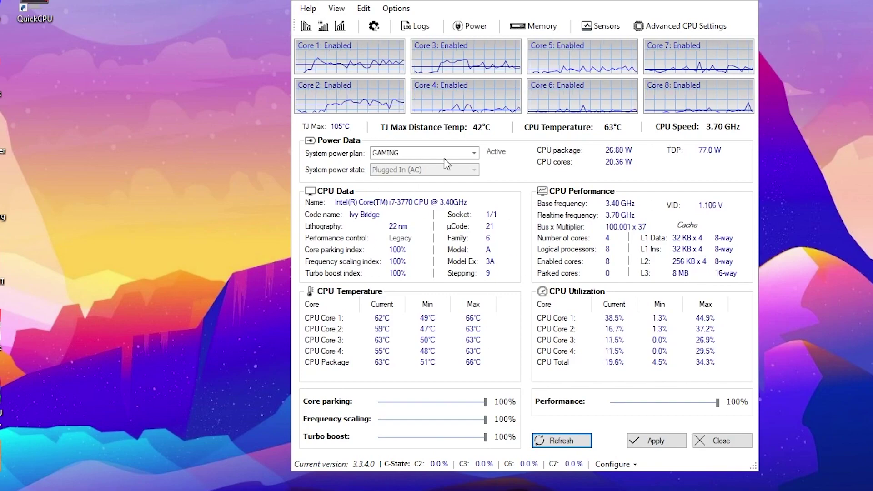
click(485, 419)
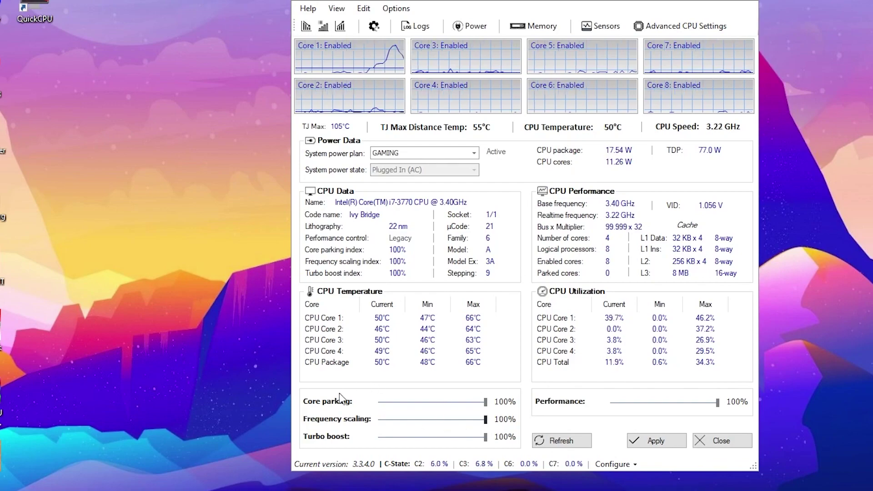
mouse_move(485, 419)
mouse_down()
mouse_move(452, 419)
mouse_move(486, 419)
mouse_up()
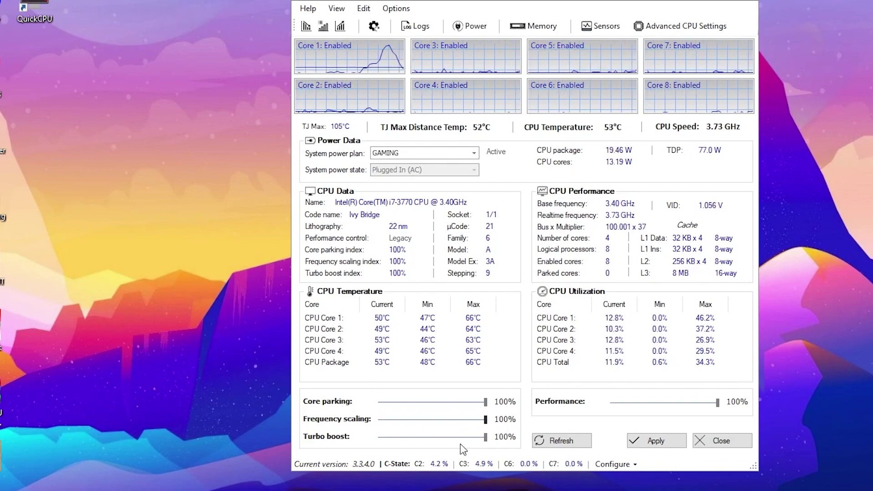
click(657, 441)
click(580, 263)
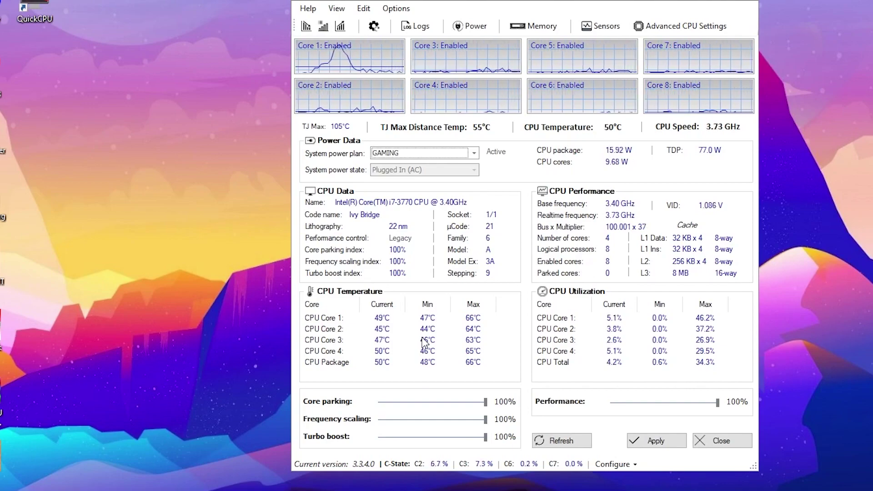
Step: Clean the working set, system cache and standby list in Quick CPU's System Memory view
click(532, 25)
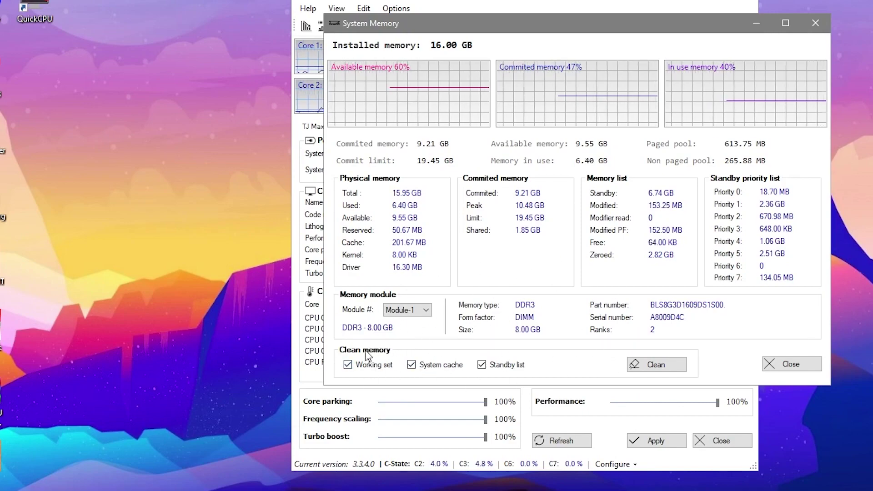
click(651, 365)
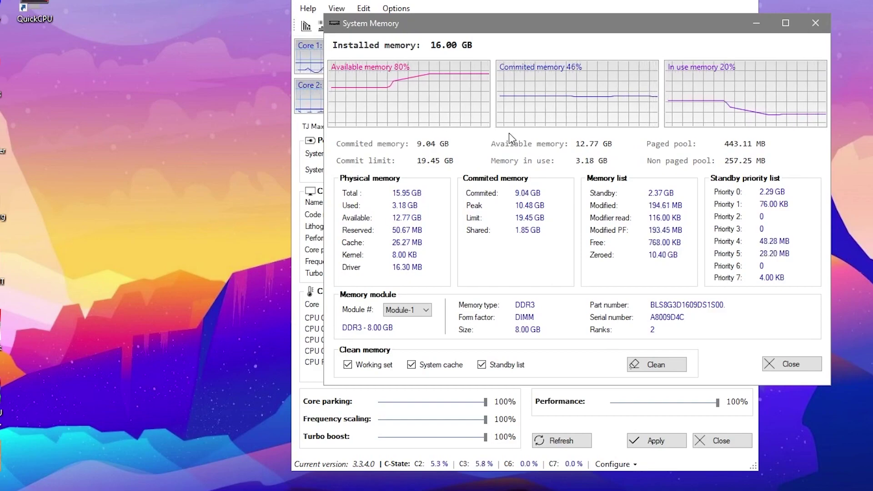
Step: Close the System Memory window and exit Quick CPU
click(816, 22)
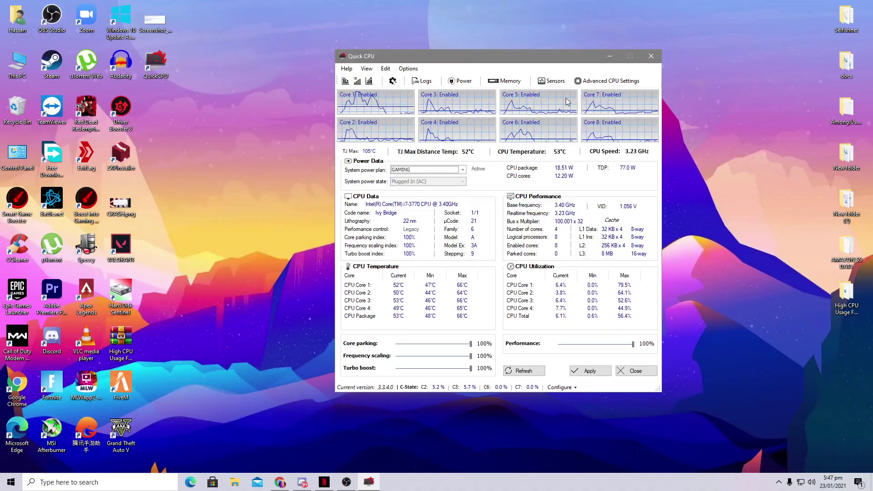
click(649, 53)
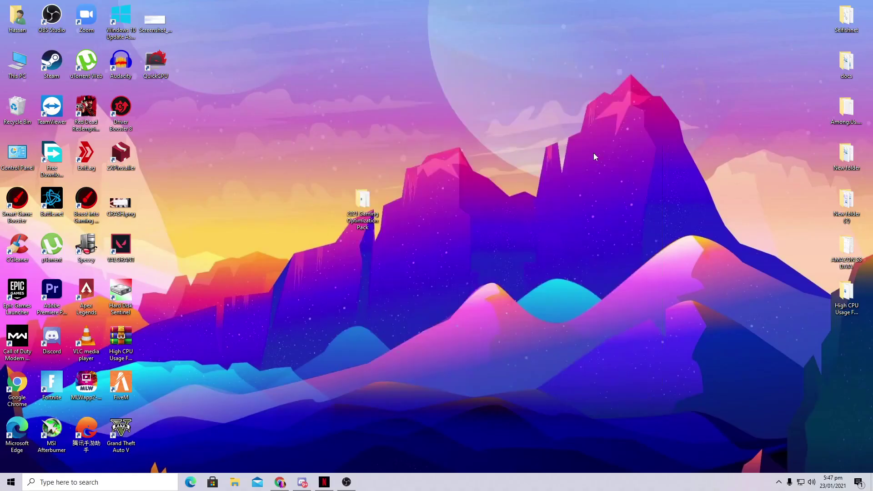
click(779, 483)
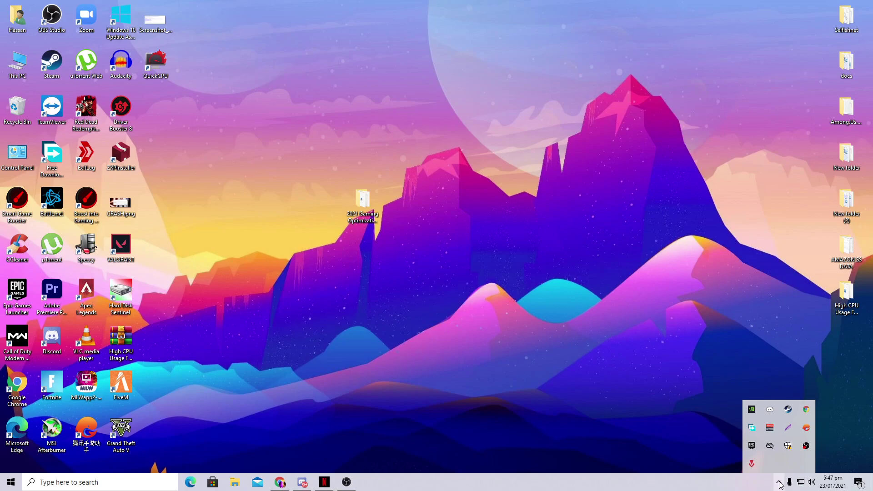
click(777, 484)
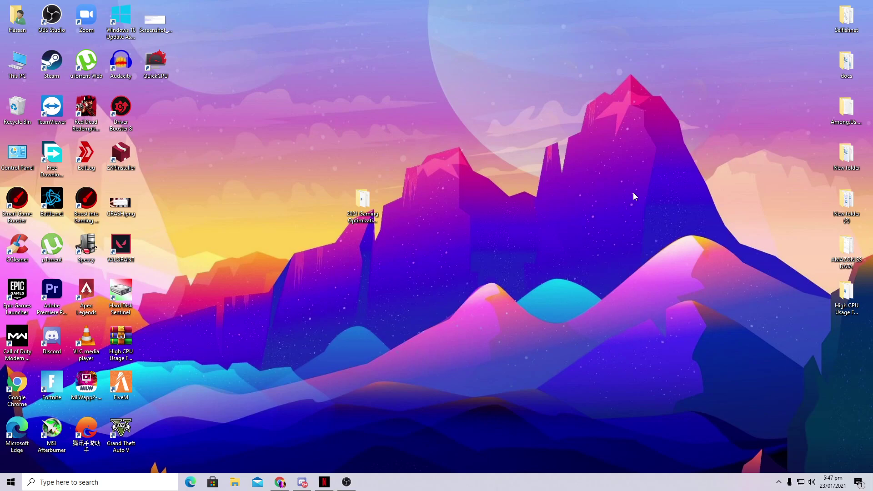
Step: Disable MLWapp2-1 and Vanguard tray notification in Task Manager's Start-up list, then close Task Manager
right_click(429, 487)
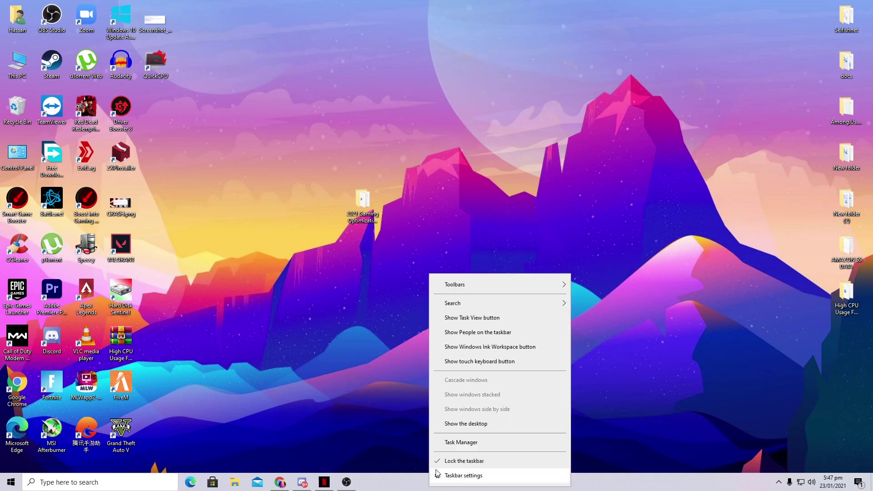
click(458, 445)
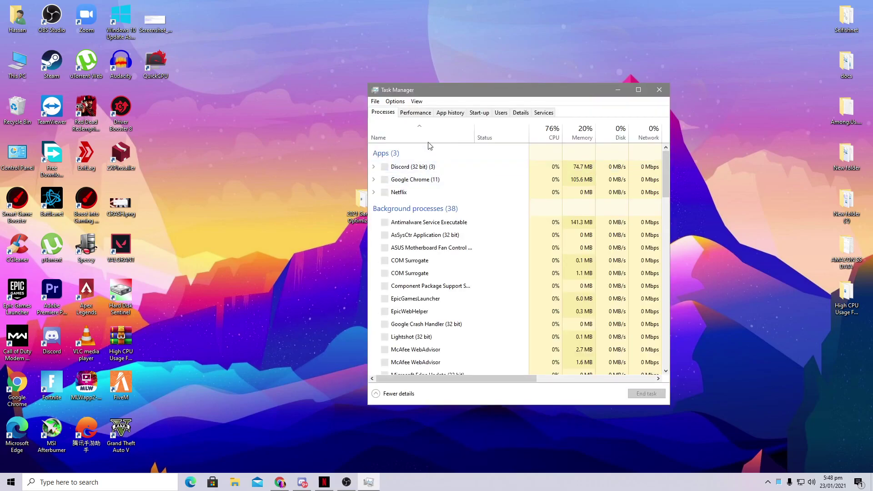
click(472, 112)
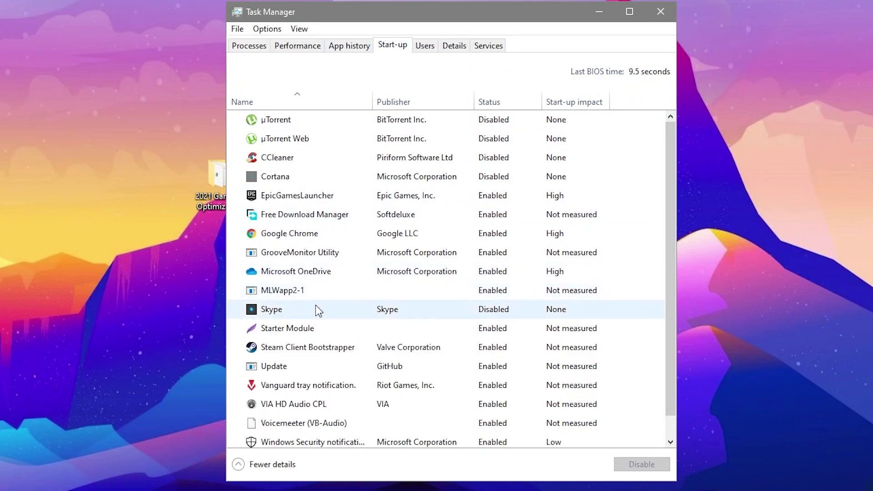
right_click(476, 291)
click(504, 295)
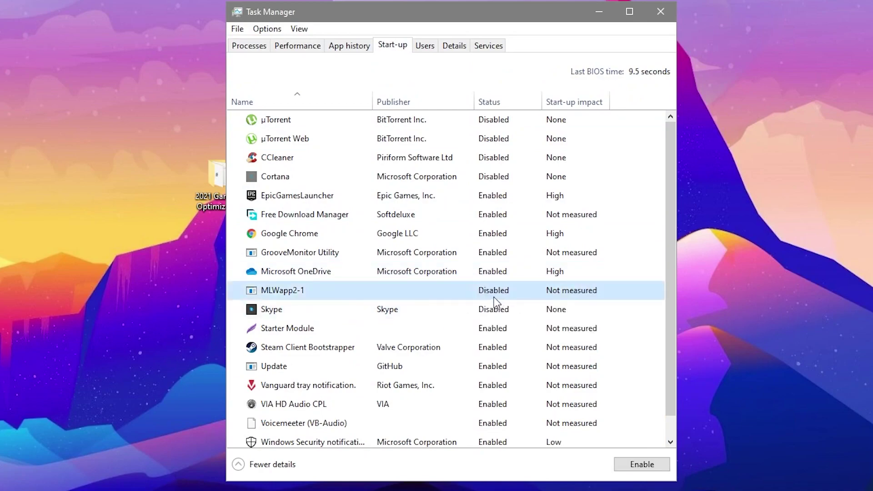
scroll(479, 240, down, 1)
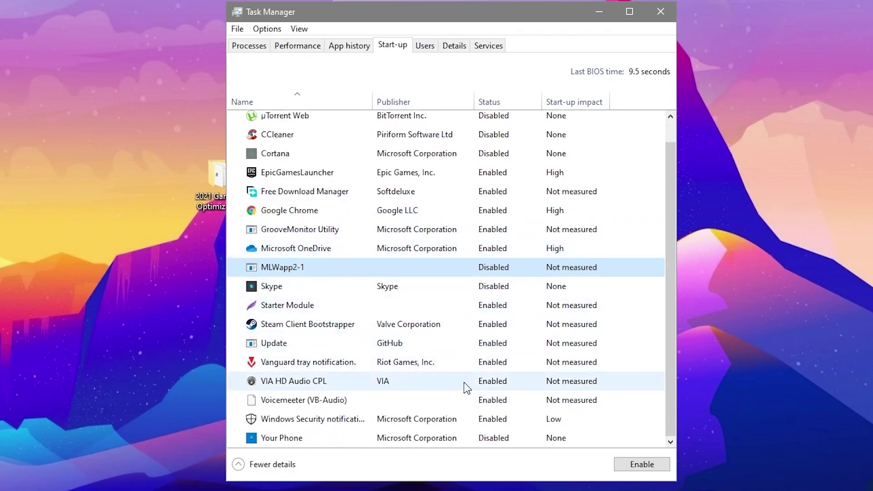
right_click(489, 364)
click(555, 378)
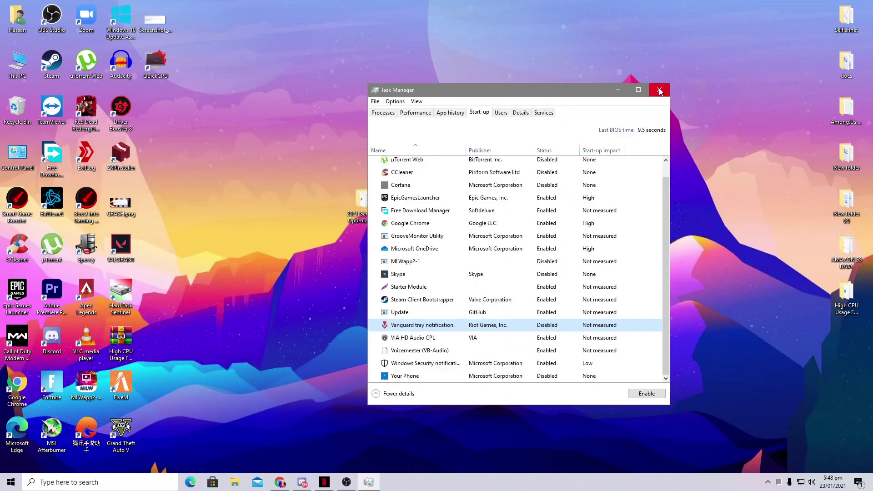
click(660, 11)
click(12, 481)
Step: Open Settings > Gaming > Graphics settings and scroll to the per-game High performance list
click(9, 442)
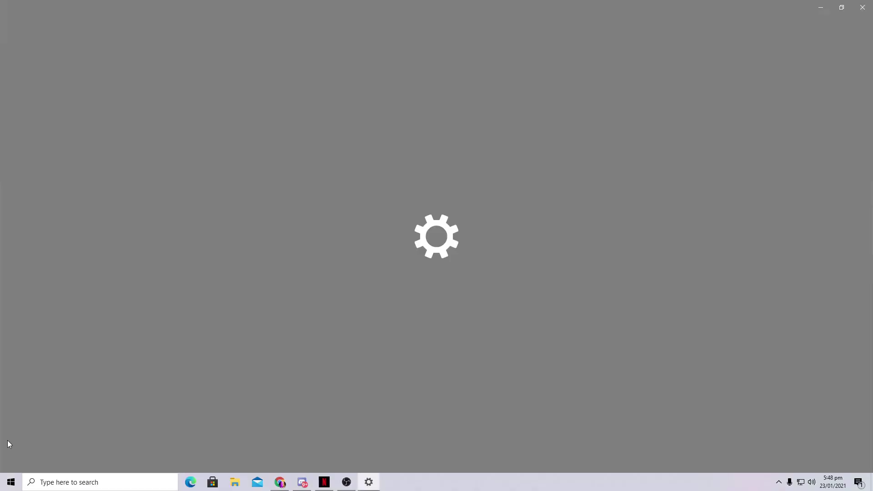
click(542, 208)
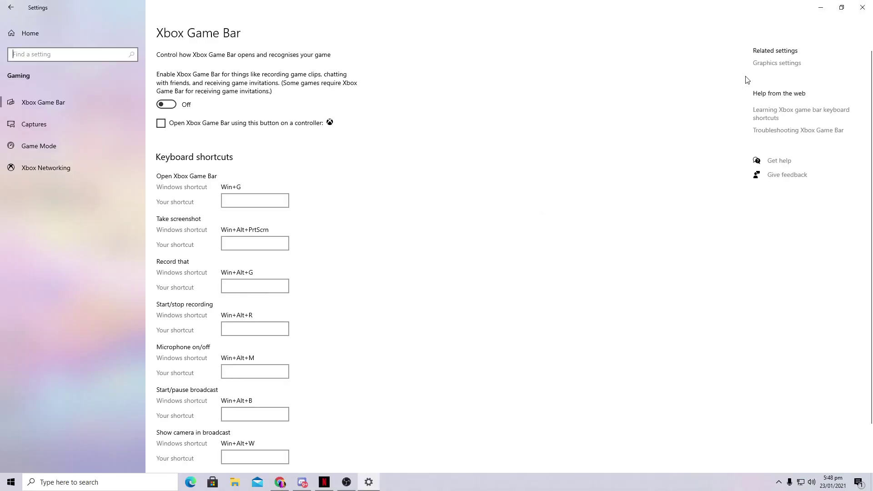
click(766, 65)
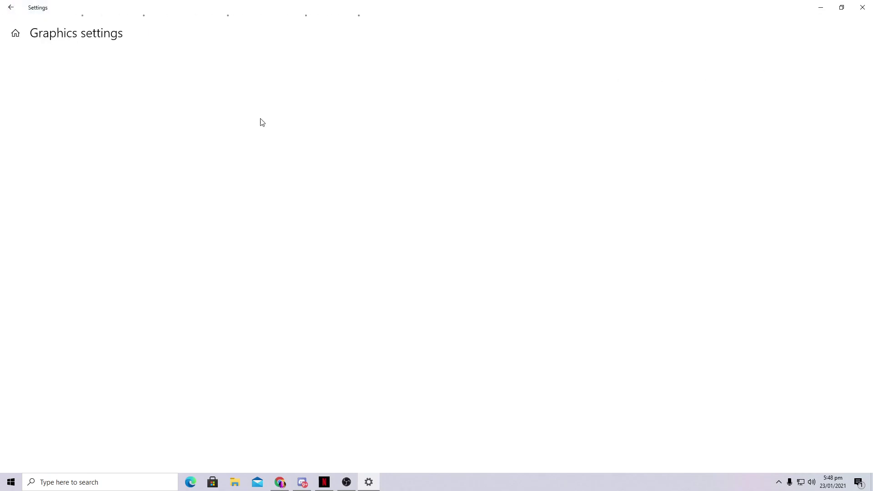
scroll(43, 296, down, 1)
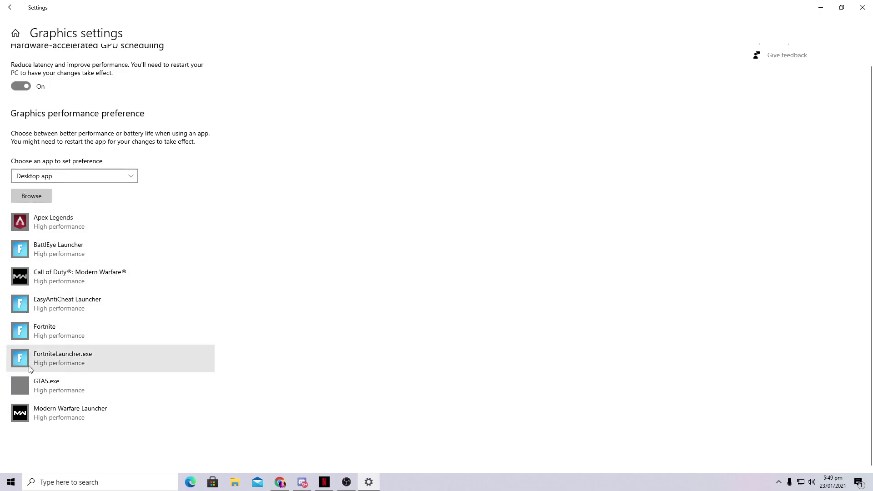
Step: Save Fortnite's graphics preference as High performance, then go to the Game Mode page
click(57, 331)
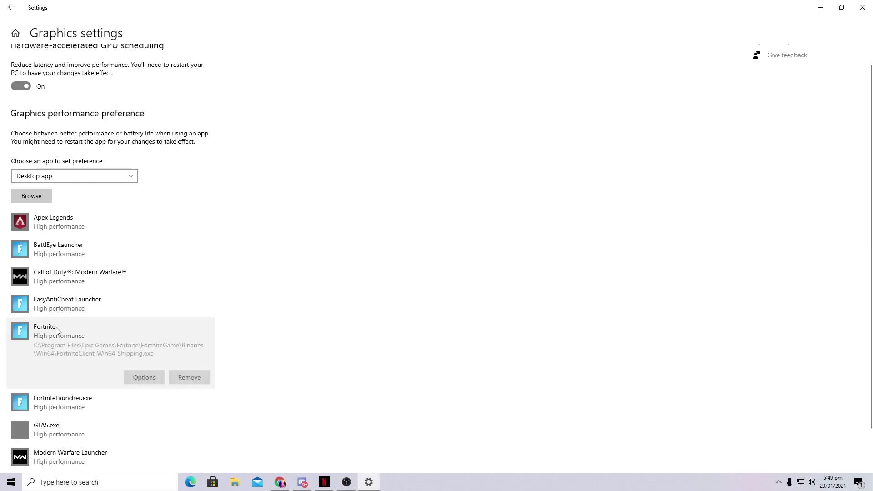
click(149, 377)
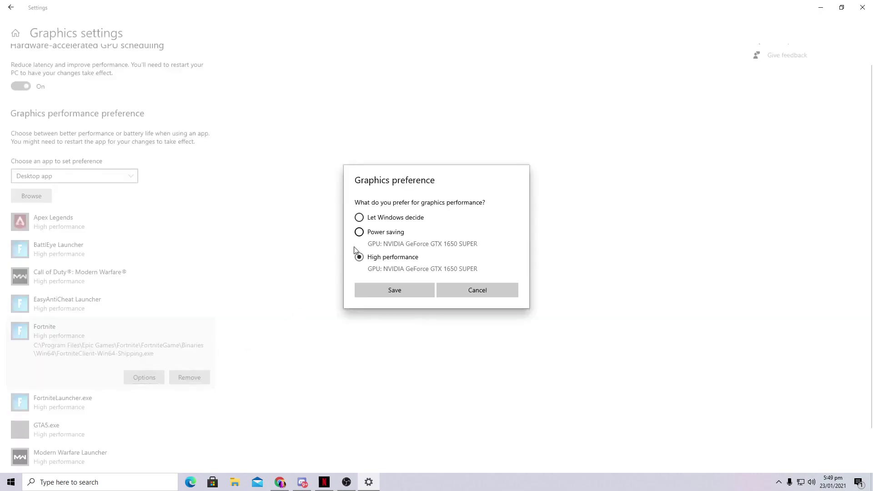
click(386, 291)
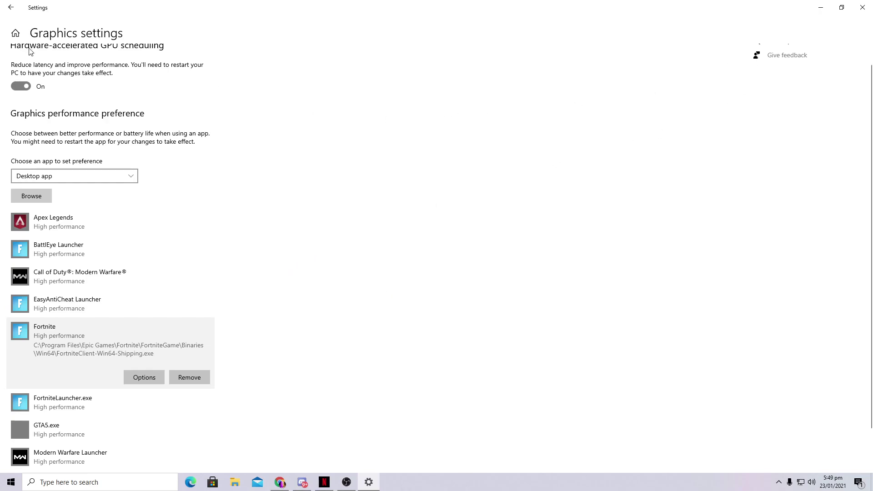
click(10, 8)
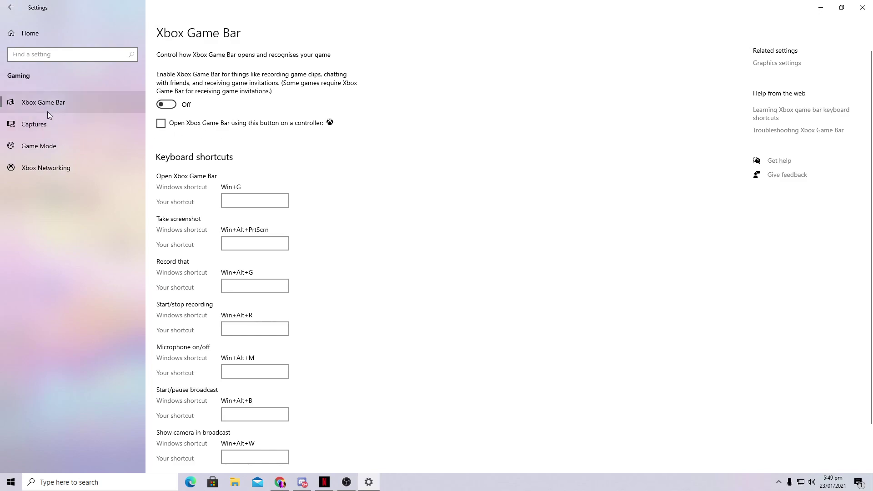
click(41, 144)
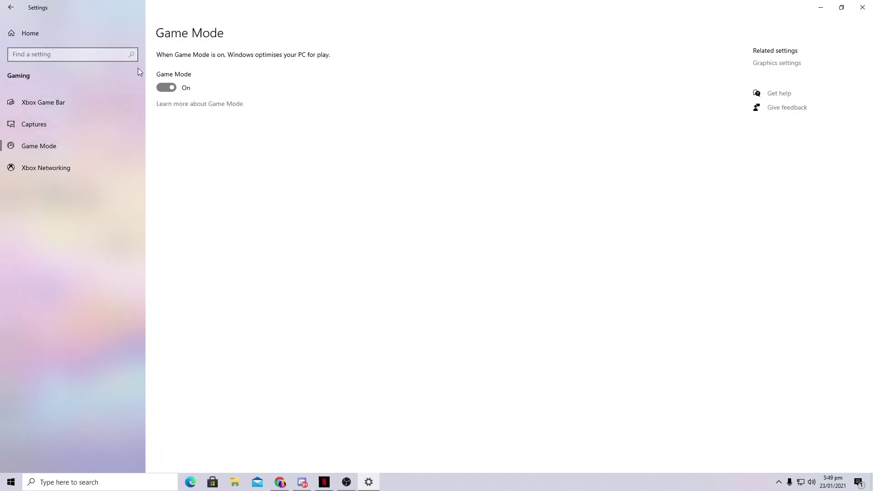